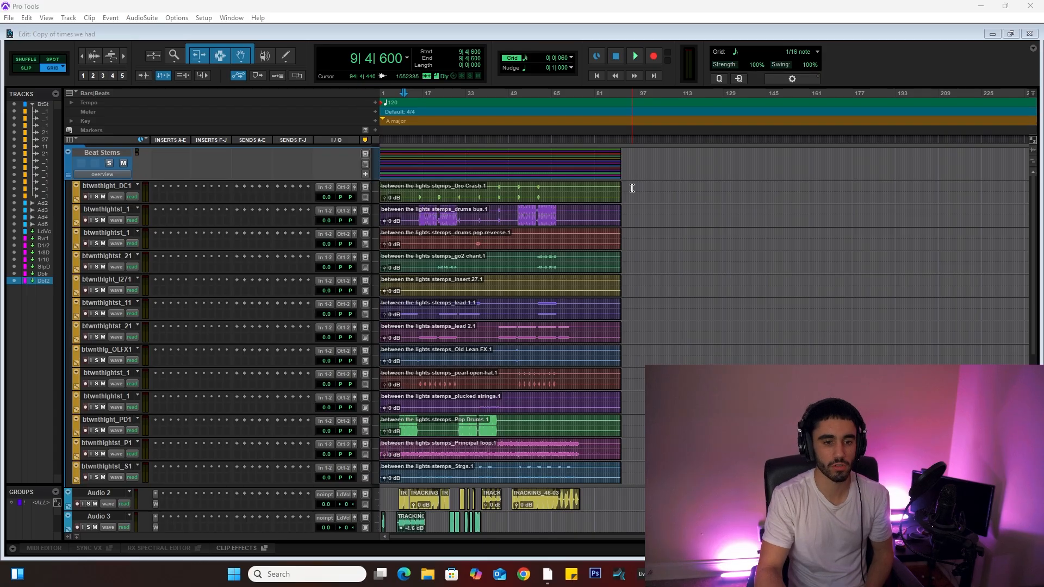
Step: Select all the beat stem tracks from the first to the last
{"action": "left_click", "coordinate": [102, 187]}
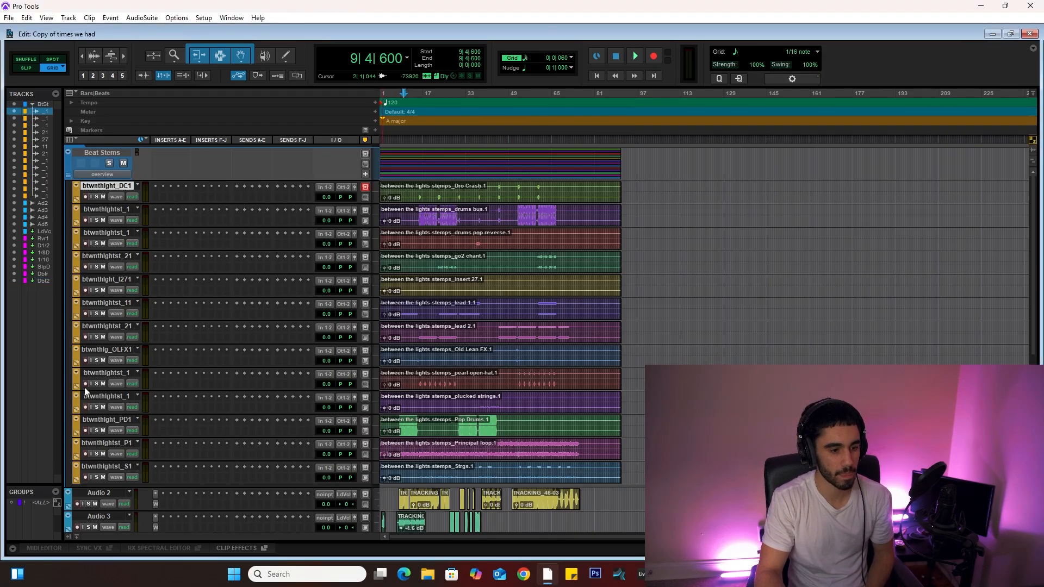
{"action": "left_click", "coordinate": [108, 468]}
{"action": "left_click", "coordinate": [109, 187], "text": "shift"}
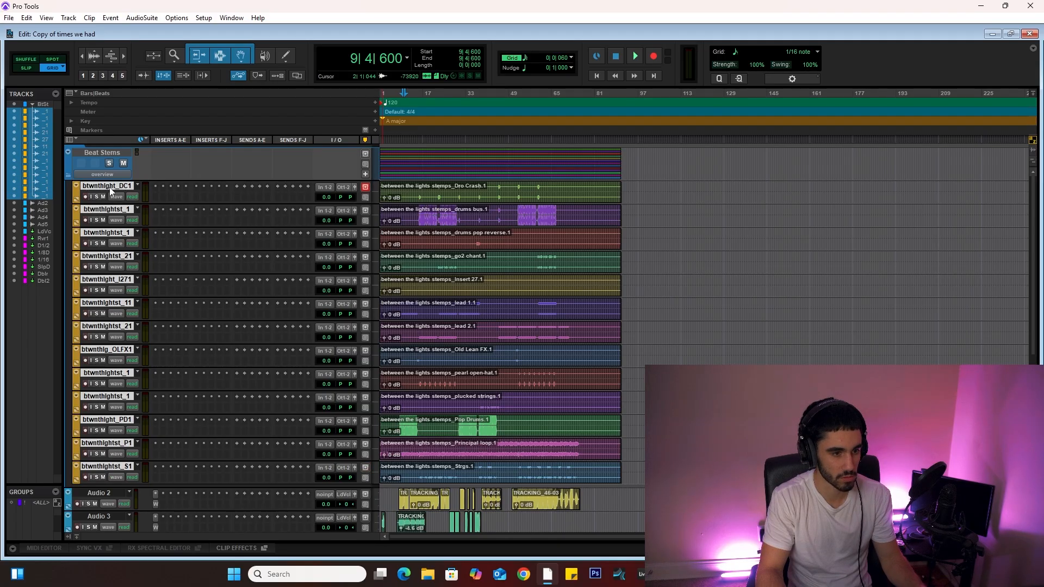
Step: Review the audio and effect tracks below the beat stems
{"action": "scroll", "coordinate": [390, 401], "scroll_direction": "down", "scroll_amount": 5}
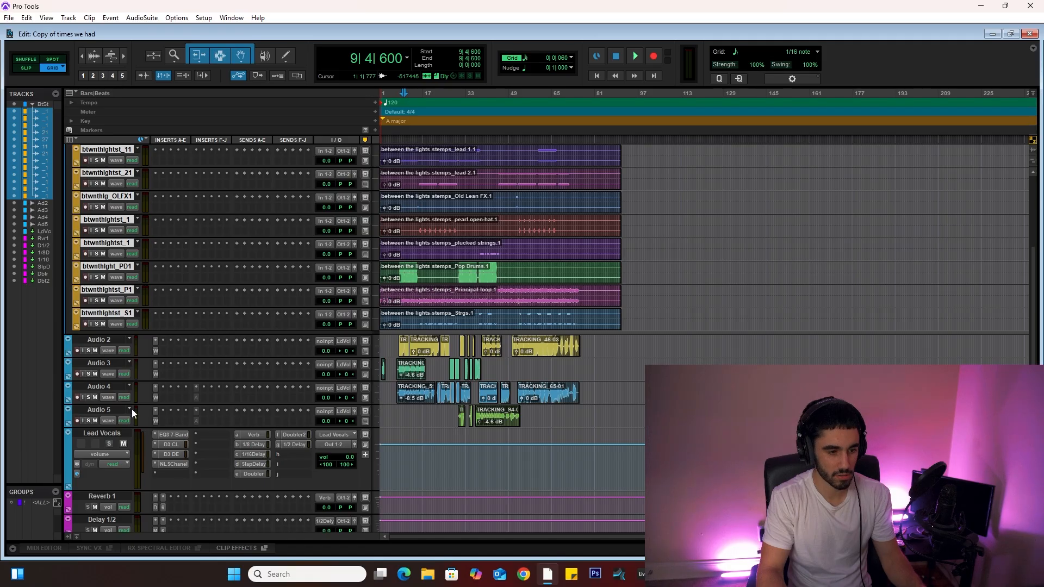
{"action": "scroll", "coordinate": [298, 388], "scroll_direction": "down", "scroll_amount": 6}
{"action": "left_click", "coordinate": [93, 358]}
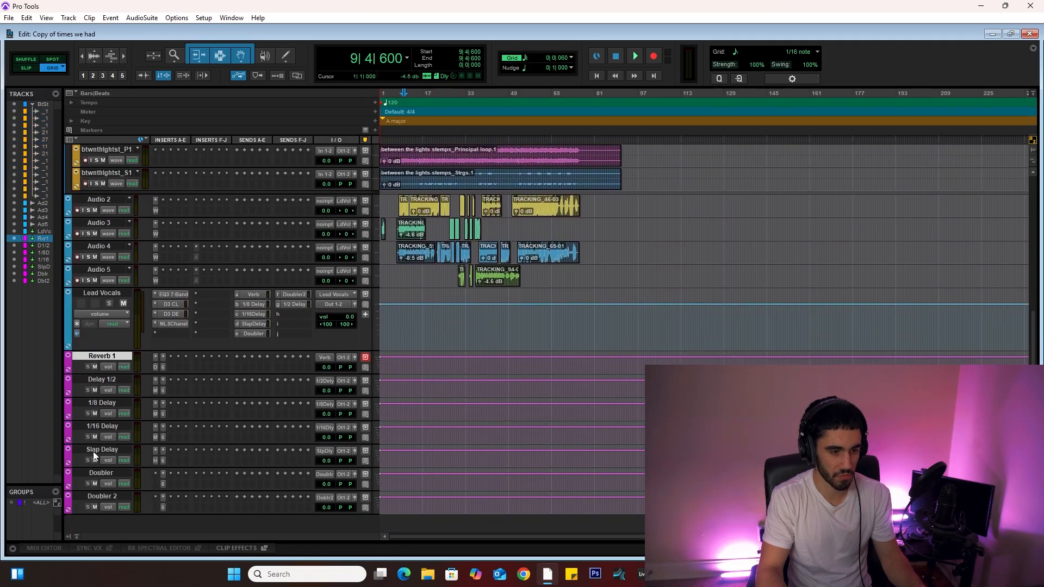
{"action": "left_click", "coordinate": [95, 498]}
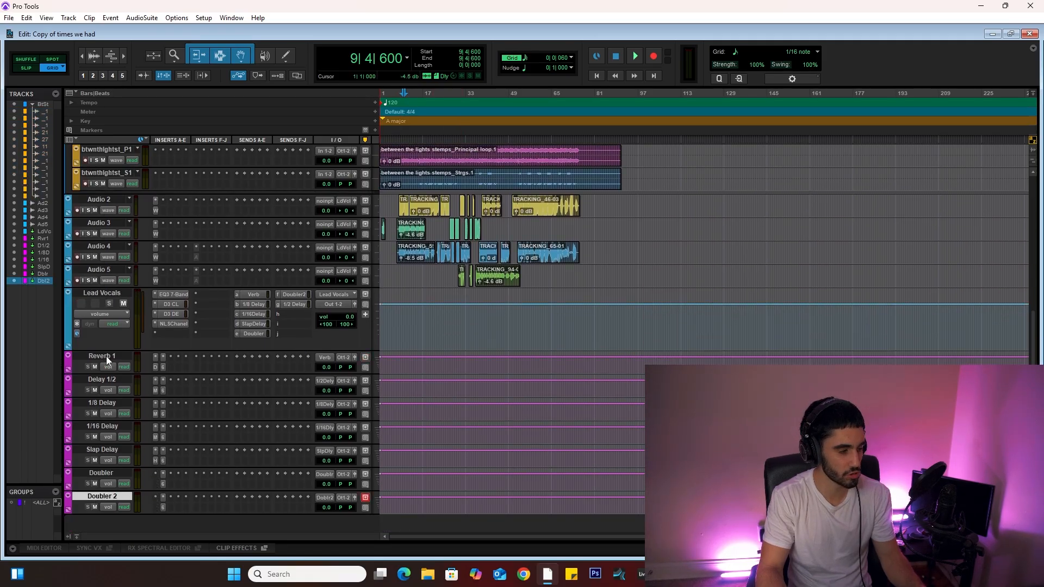
{"action": "scroll", "coordinate": [463, 375], "scroll_direction": "up", "scroll_amount": 2}
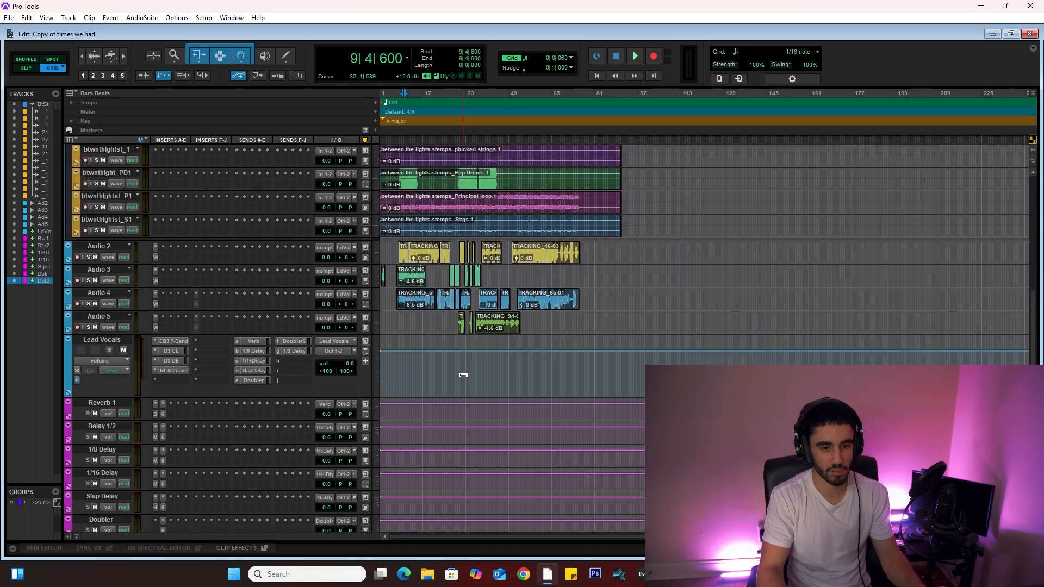
{"action": "scroll", "coordinate": [461, 374], "scroll_direction": "up", "scroll_amount": 10}
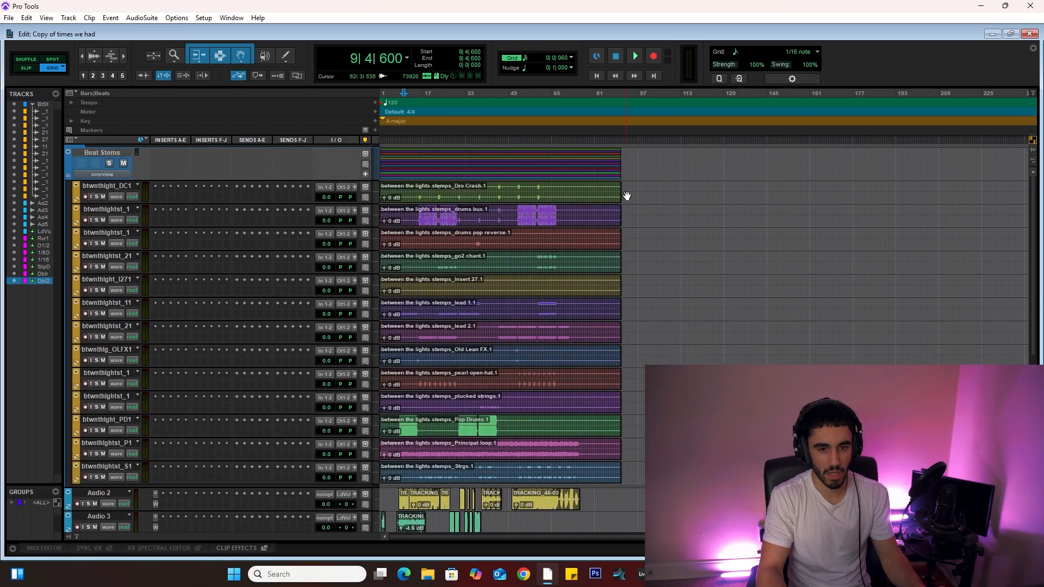
Step: Select the full song range across the beat stem and audio tracks and consolidate the clips
{"action": "left_click_drag", "start_coordinate": [627, 196], "coordinate": [369, 372]}
{"action": "scroll", "coordinate": [462, 285], "scroll_direction": "up", "scroll_amount": 6}
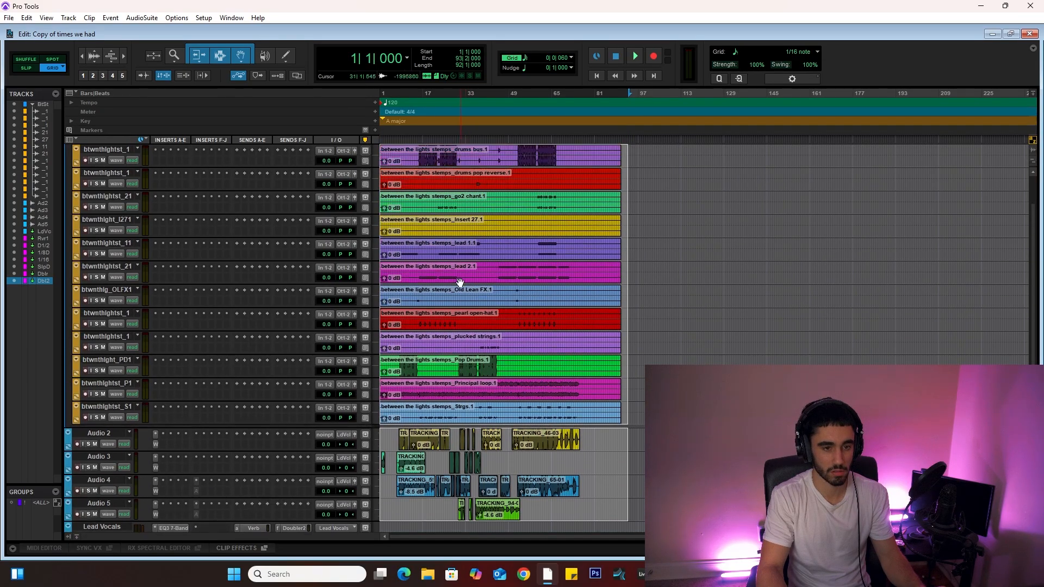
{"action": "left_click", "coordinate": [24, 18]}
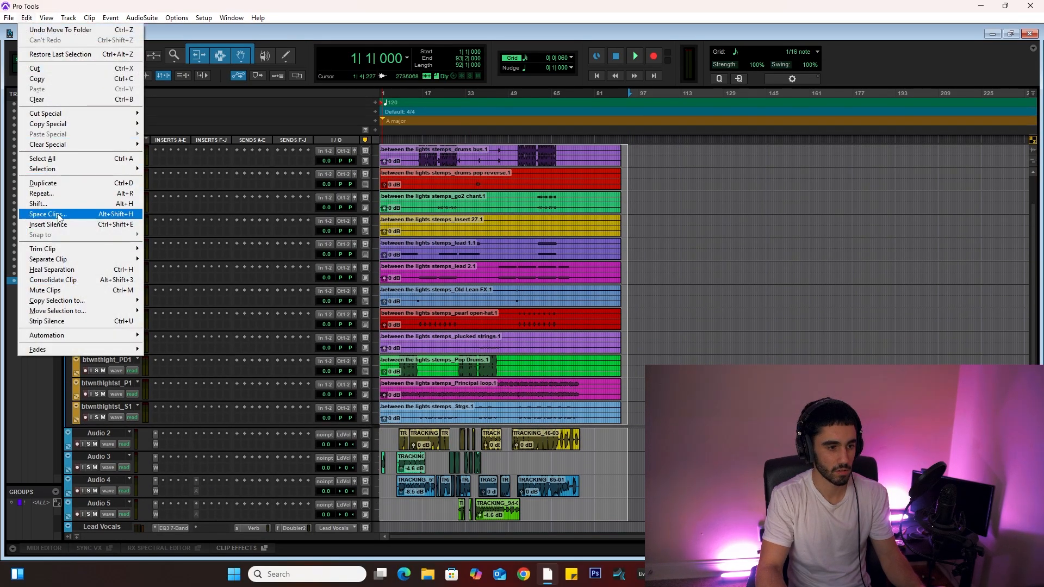
{"action": "left_click", "coordinate": [62, 280]}
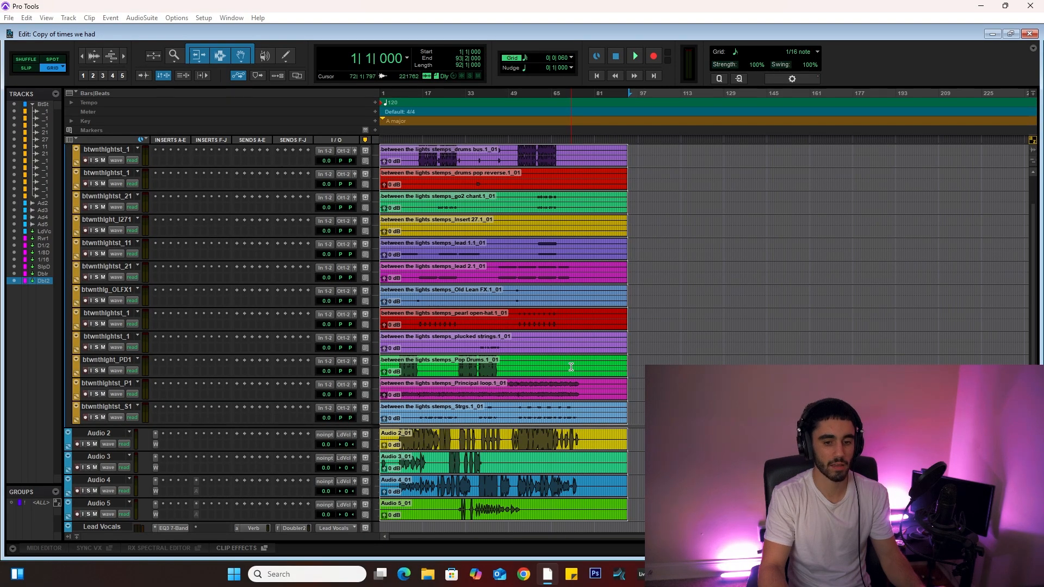
Step: Undo the clip consolidation
{"action": "scroll", "coordinate": [571, 362], "scroll_direction": "down", "scroll_amount": 3}
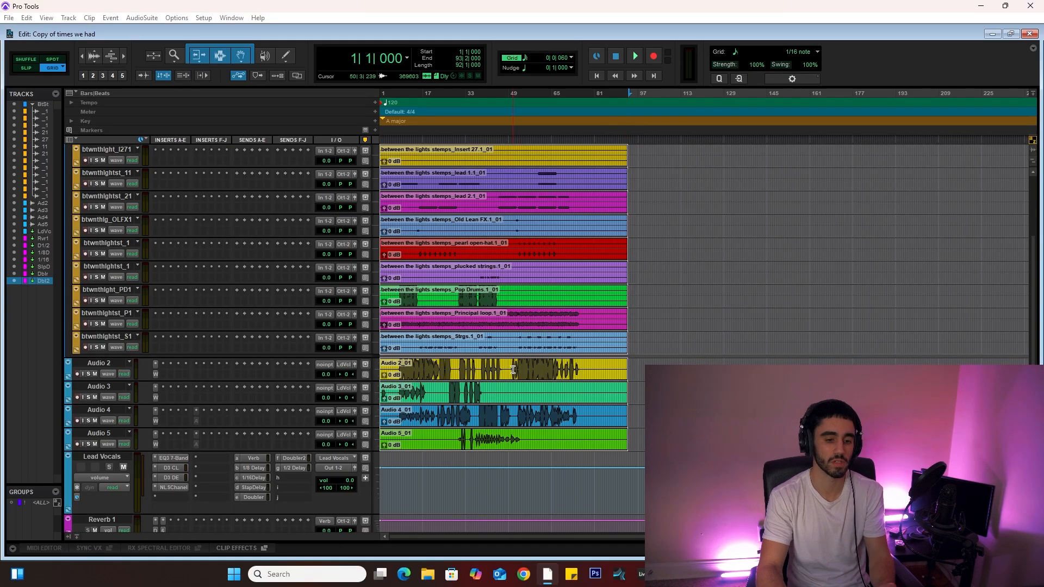
{"action": "key", "text": "ctrl+z"}
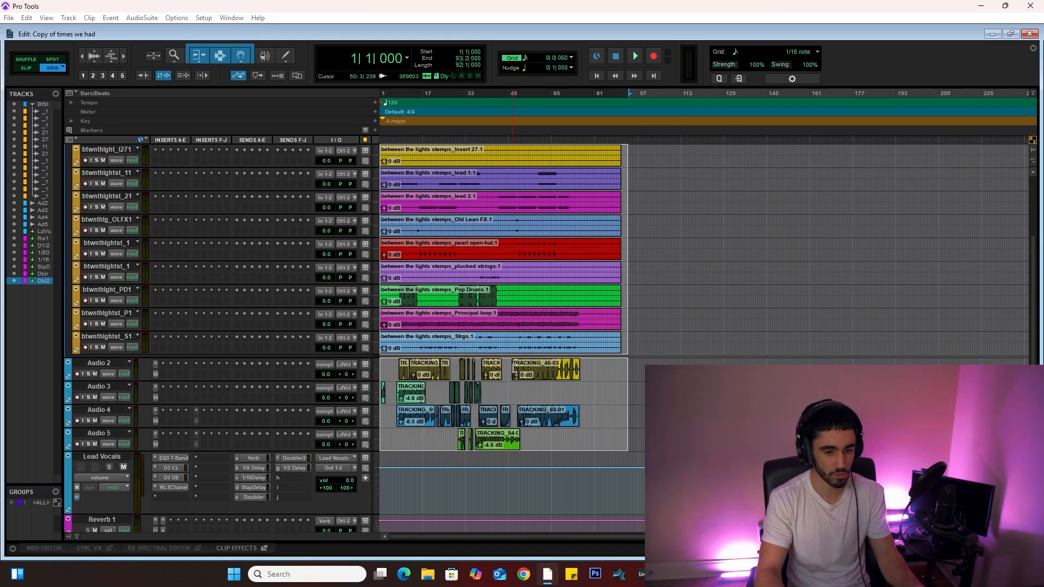
Step: Zoom in on the start of the Audio 4 and Audio 5 clips to inspect them, then zoom back out
{"action": "left_click", "coordinate": [398, 438]}
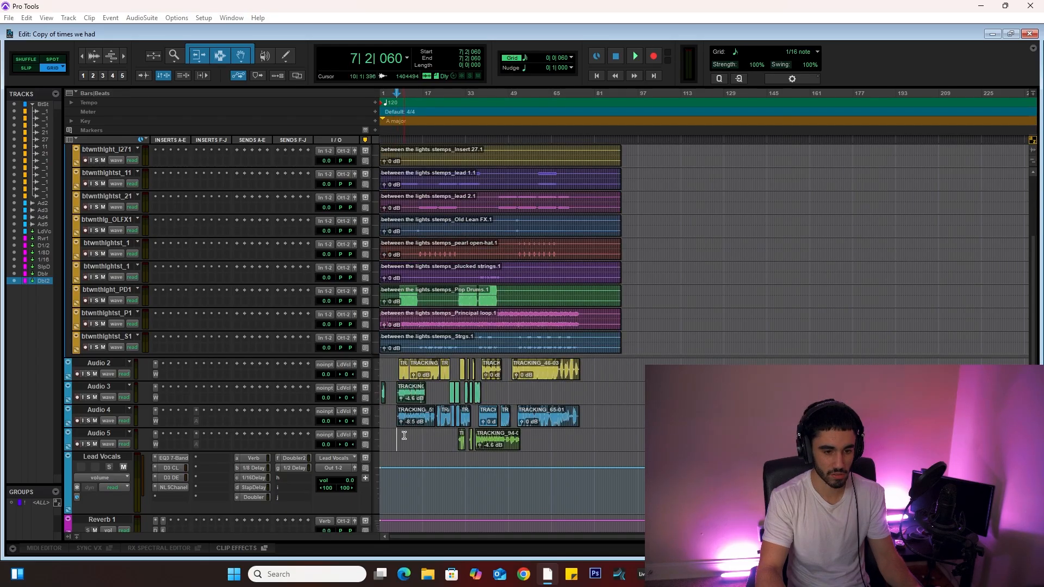
{"action": "left_click", "coordinate": [110, 409]}
{"action": "key", "text": "ctrl+bracketright"}
{"action": "key", "text": "ctrl+bracketright"}
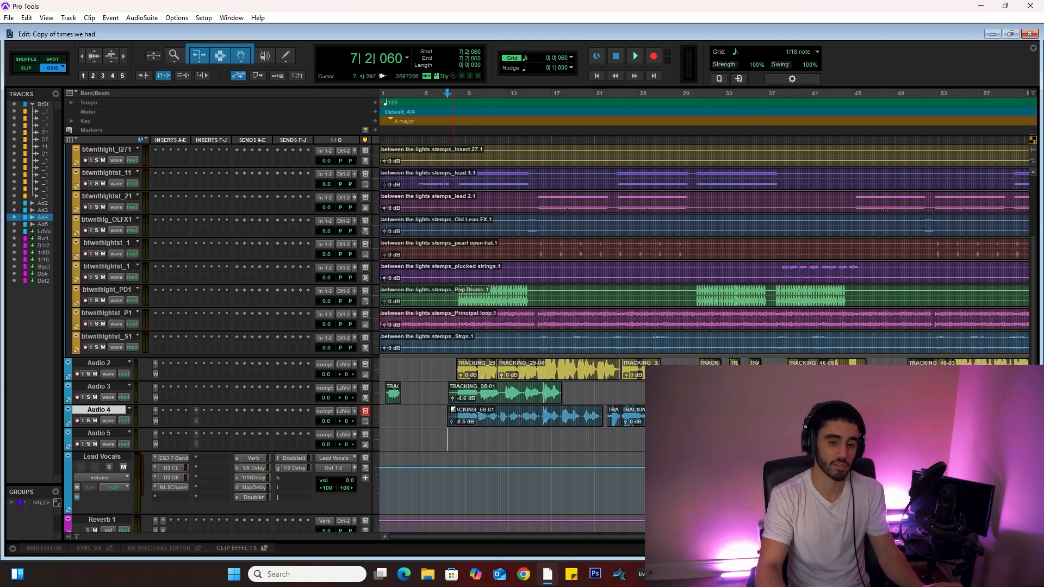
{"action": "key", "text": "ctrl+bracketleft"}
{"action": "key", "text": "ctrl+bracketleft"}
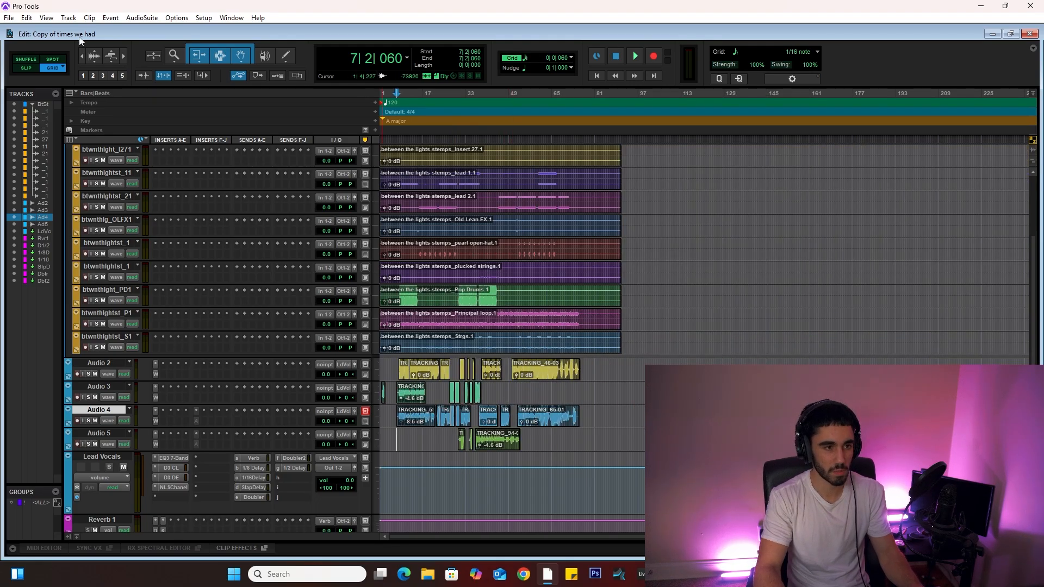
Step: Redo the clip consolidation
{"action": "left_click", "coordinate": [26, 17]}
{"action": "left_click", "coordinate": [49, 37]}
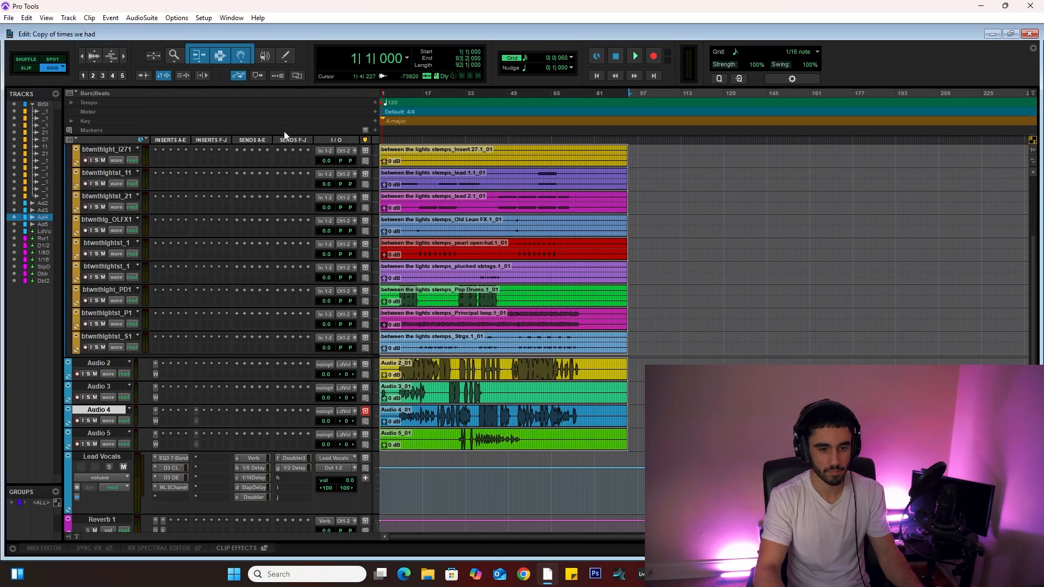
Step: Open the Clips list and scroll through the consolidated clips
{"action": "scroll", "coordinate": [444, 182], "scroll_direction": "up", "scroll_amount": 5}
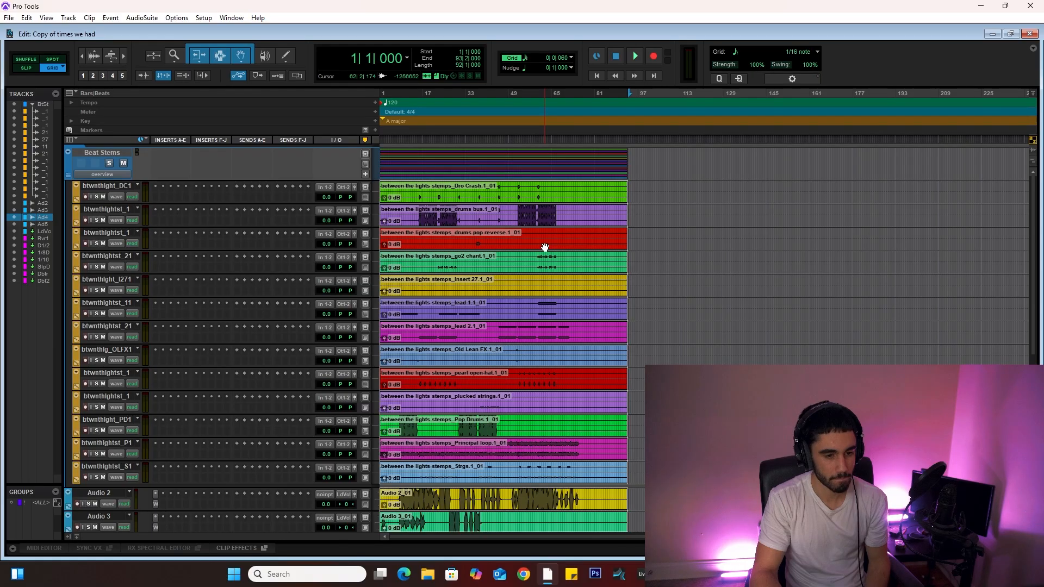
{"action": "scroll", "coordinate": [581, 284], "scroll_direction": "down", "scroll_amount": 3}
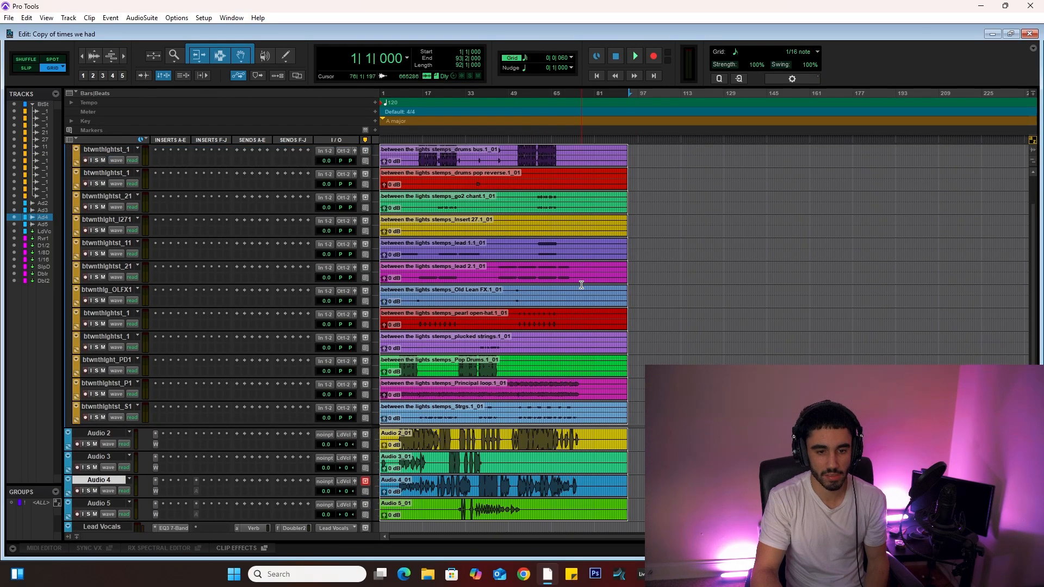
{"action": "left_click_drag", "start_coordinate": [1036, 257], "coordinate": [891, 249]}
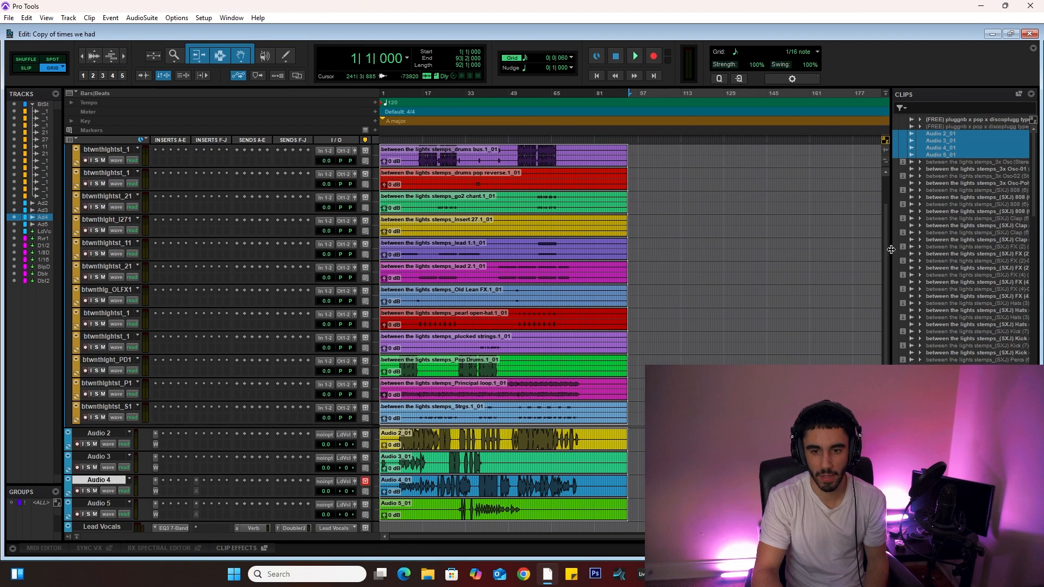
{"action": "scroll", "coordinate": [1030, 177], "scroll_direction": "down", "scroll_amount": 15}
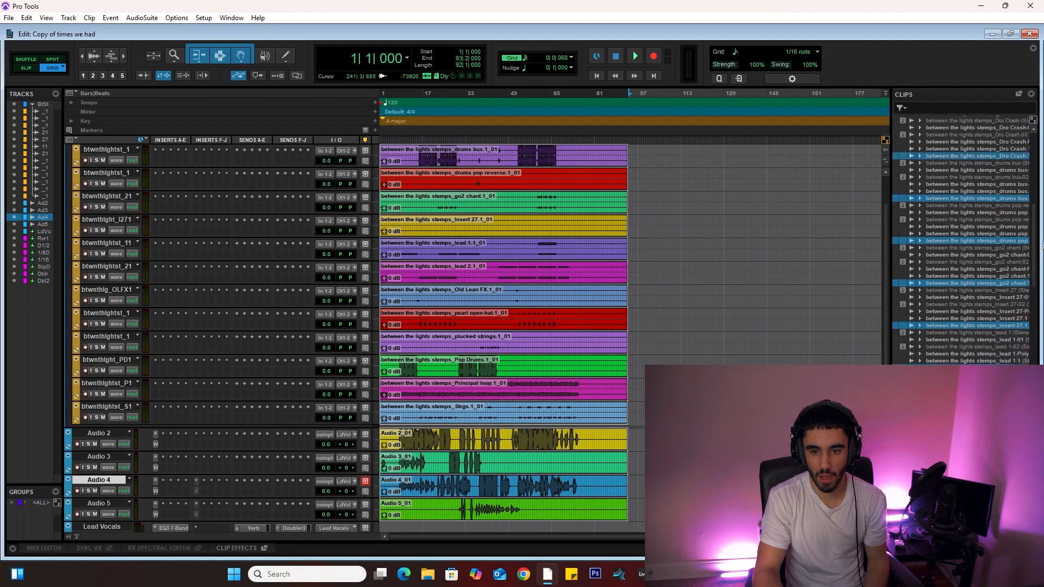
{"action": "scroll", "coordinate": [961, 240], "scroll_direction": "up", "scroll_amount": 15}
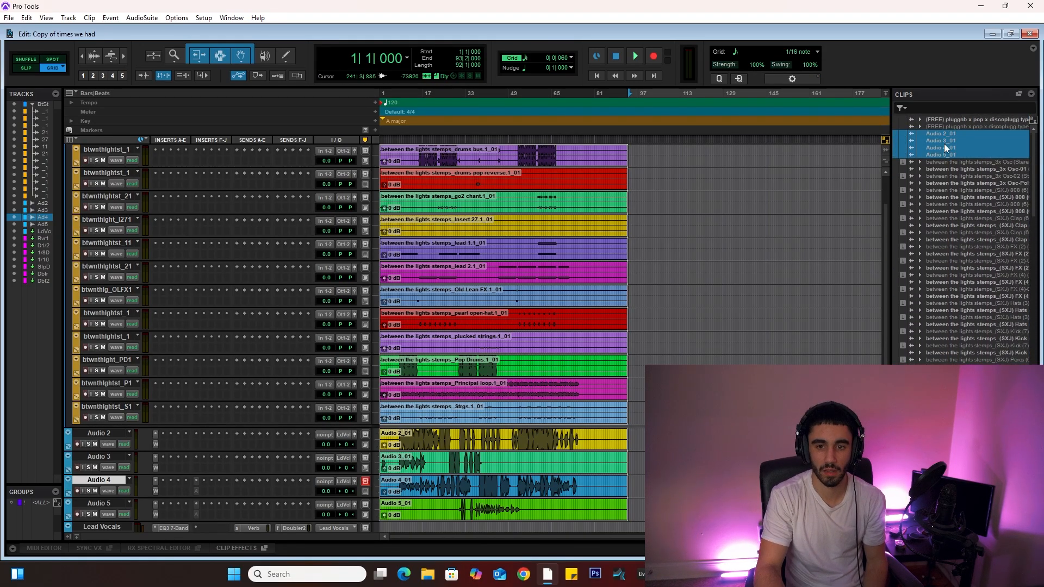
Step: Export the selected Audio 2–5 clips as files, choosing WAV file type and Interleaved format
{"action": "right_click", "coordinate": [943, 143]}
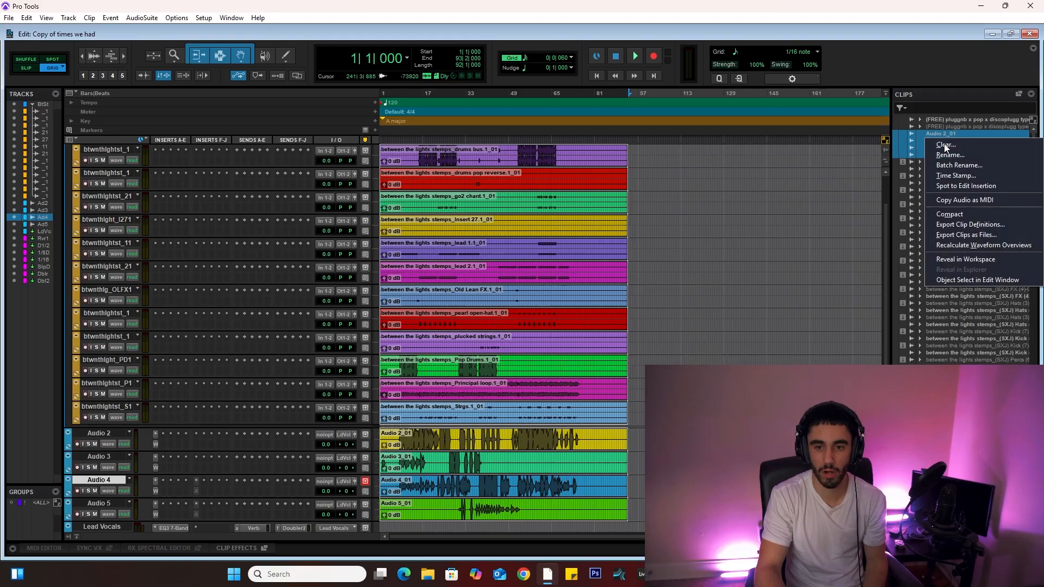
{"action": "left_click", "coordinate": [956, 235]}
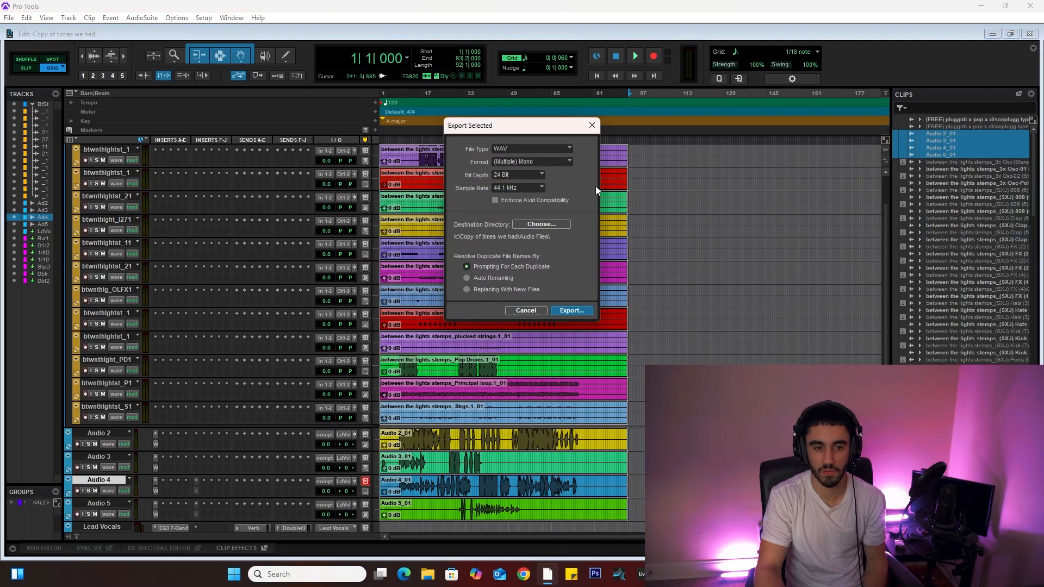
{"action": "left_click", "coordinate": [520, 149]}
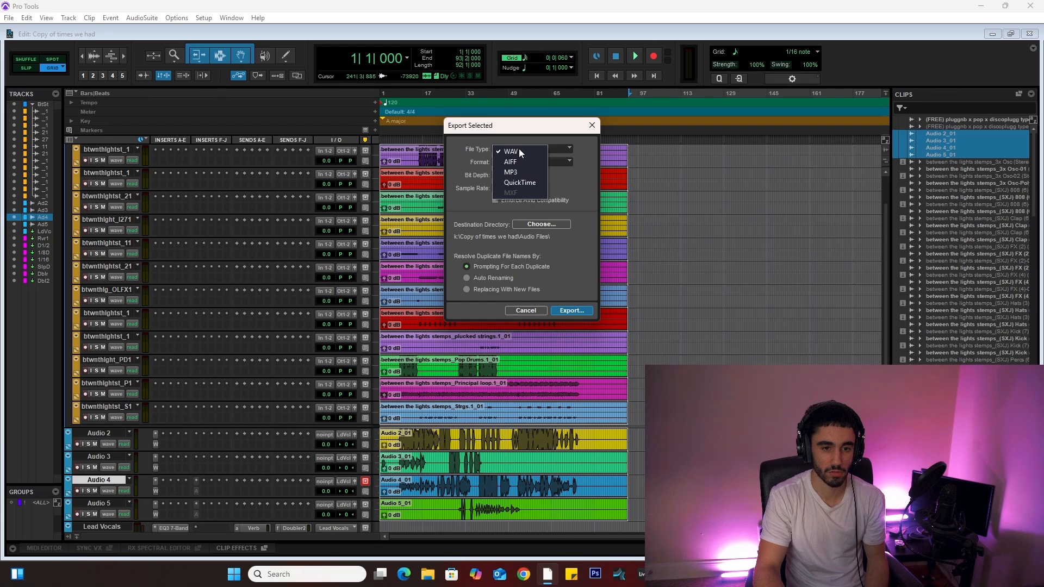
{"action": "left_click", "coordinate": [513, 149]}
{"action": "left_click", "coordinate": [503, 161]}
{"action": "left_click", "coordinate": [508, 174]}
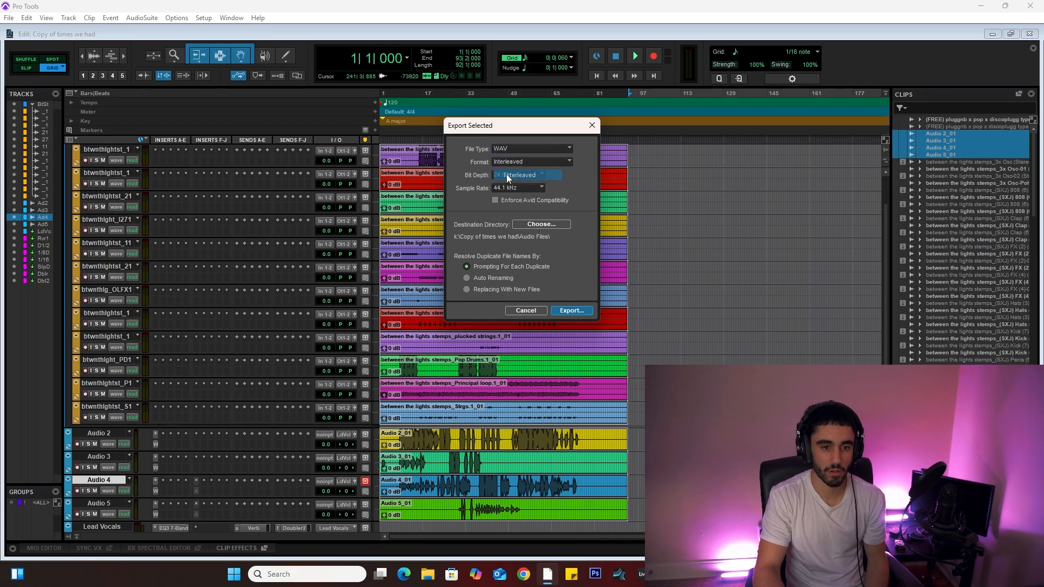
Step: Set the export bit depth to 32 Bit Float and the sample rate to 44.1 kHz
{"action": "left_click", "coordinate": [502, 174]}
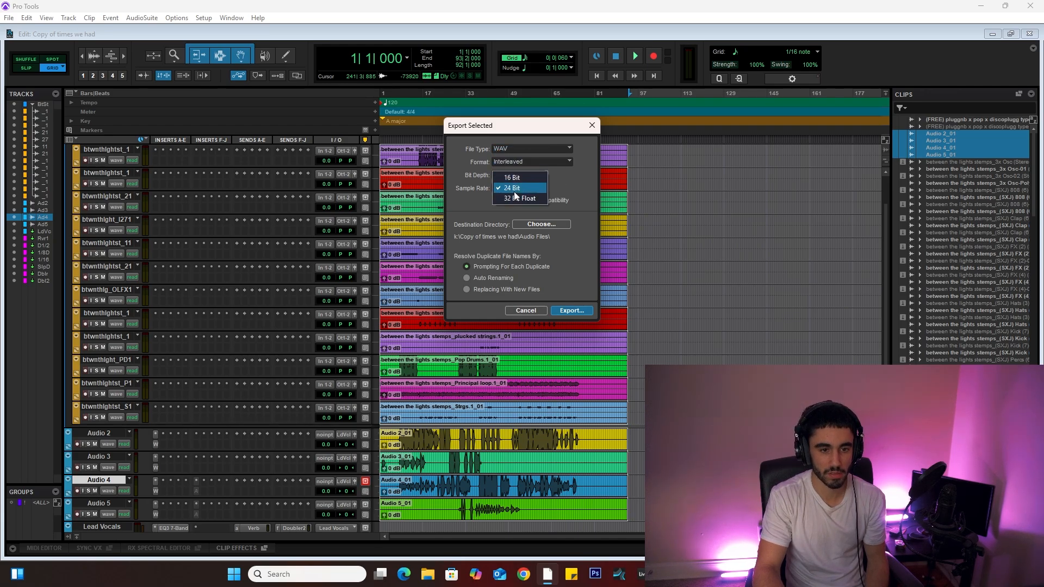
{"action": "left_click", "coordinate": [511, 199]}
{"action": "left_click", "coordinate": [503, 188]}
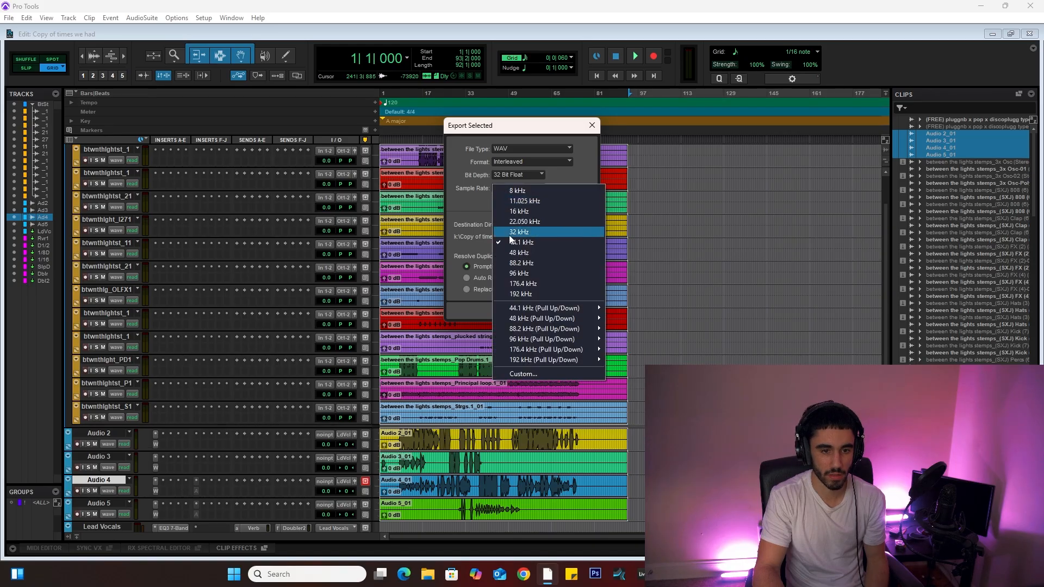
{"action": "left_click", "coordinate": [511, 243]}
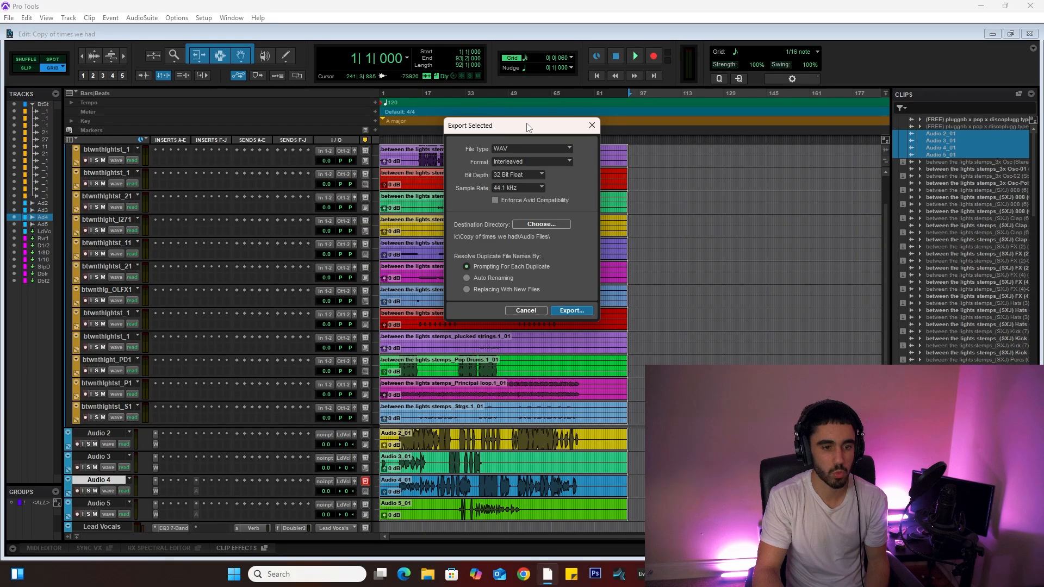
Step: Move the Export Selected dialog and close it
{"action": "left_click_drag", "start_coordinate": [527, 127], "coordinate": [594, 144]}
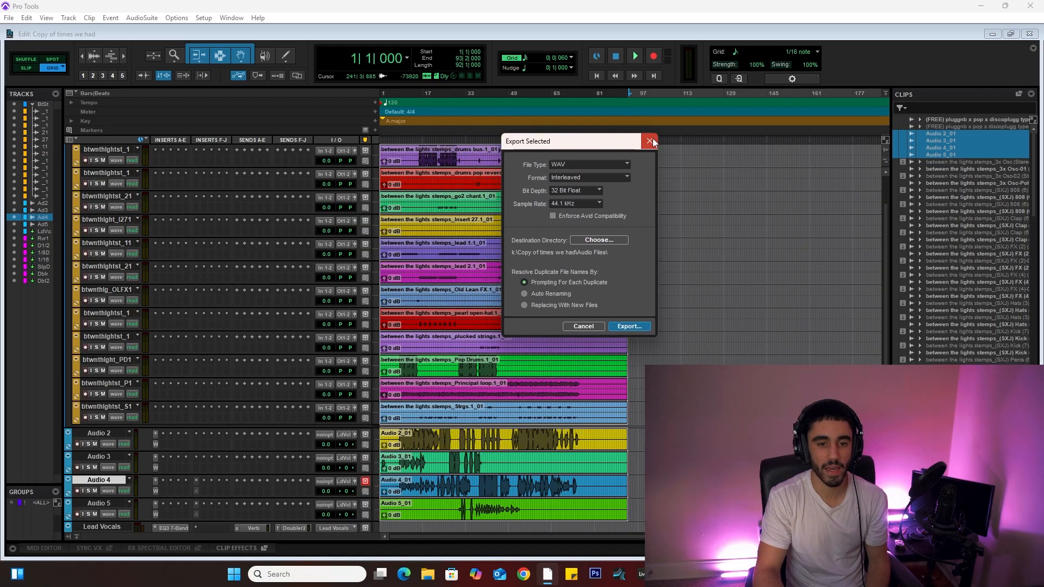
{"action": "left_click", "coordinate": [649, 141]}
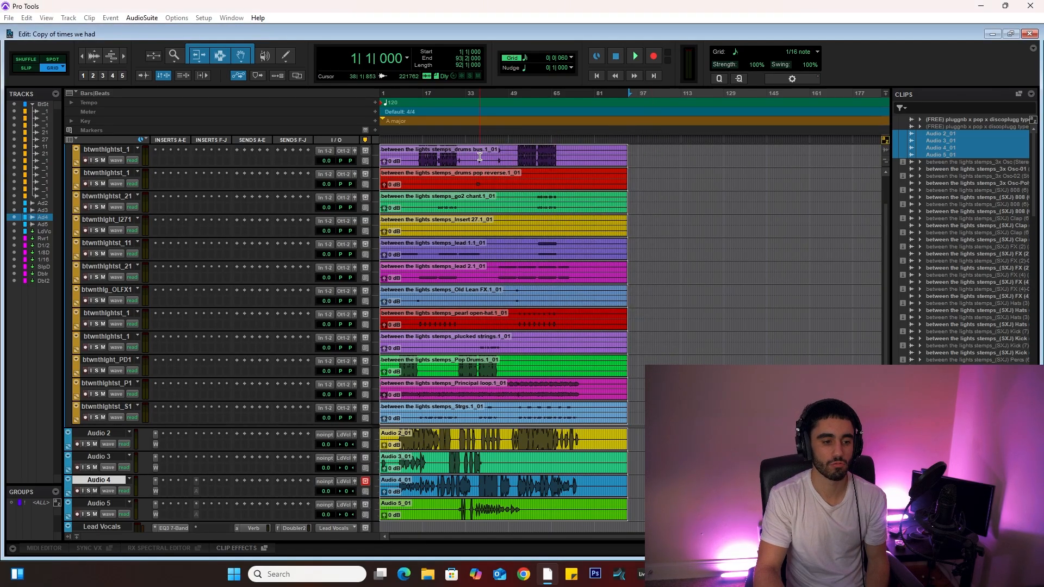
Step: Select the Audio 2 through Audio 5 tracks
{"action": "scroll", "coordinate": [480, 157], "scroll_direction": "down", "scroll_amount": 2}
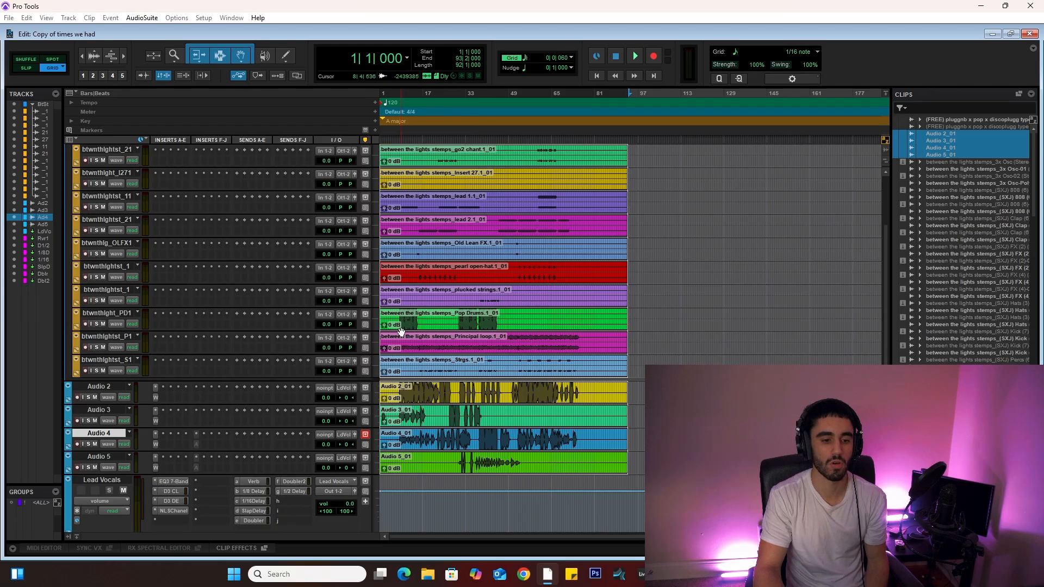
{"action": "scroll", "coordinate": [436, 403], "scroll_direction": "down", "scroll_amount": 2}
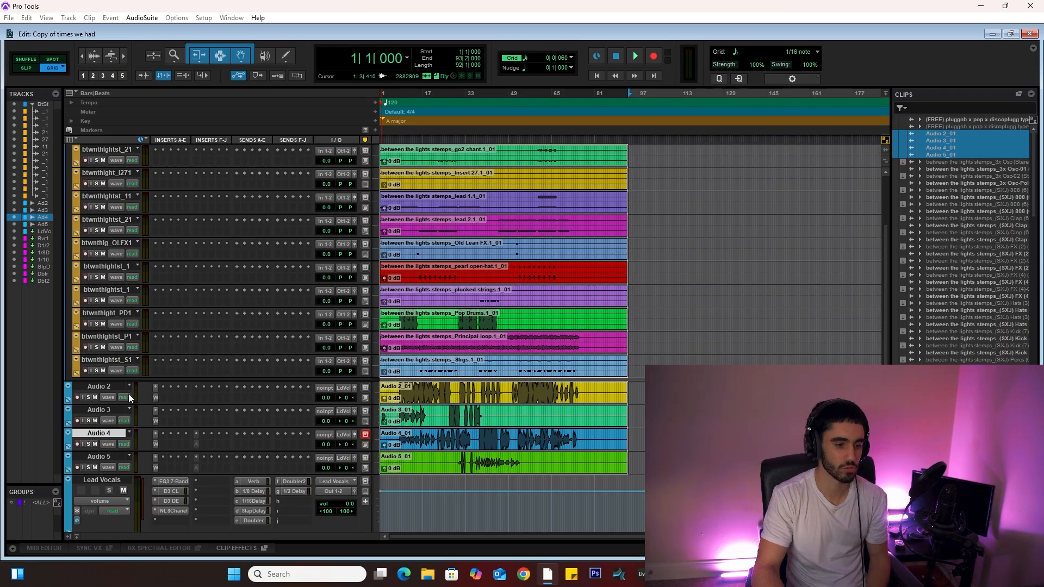
{"action": "left_click", "coordinate": [98, 387]}
{"action": "left_click", "coordinate": [102, 457]}
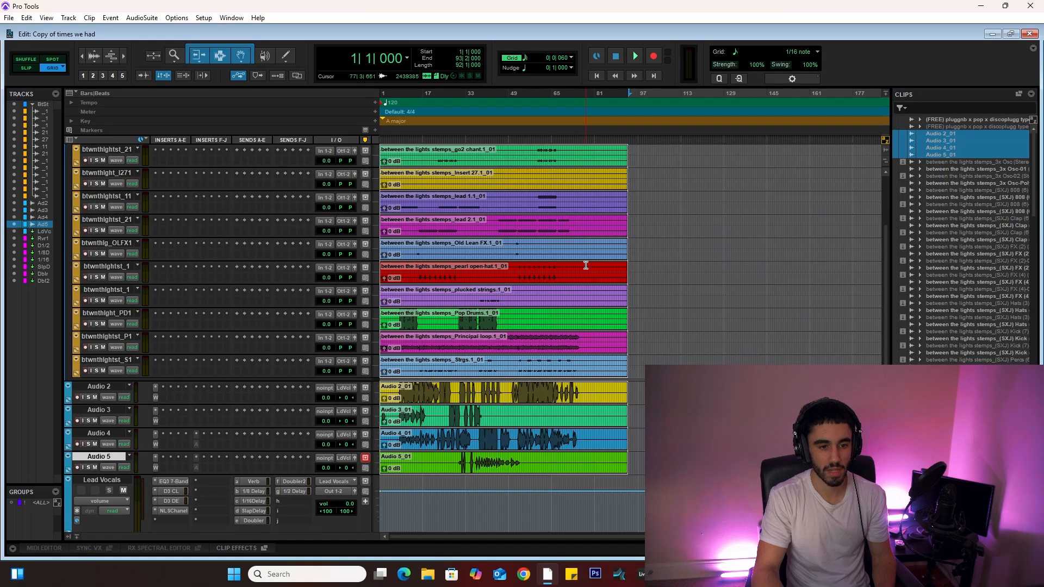
Step: Clear the clip selection and hide the Clips list
{"action": "left_click", "coordinate": [634, 226]}
{"action": "scroll", "coordinate": [641, 229], "scroll_direction": "up", "scroll_amount": 3}
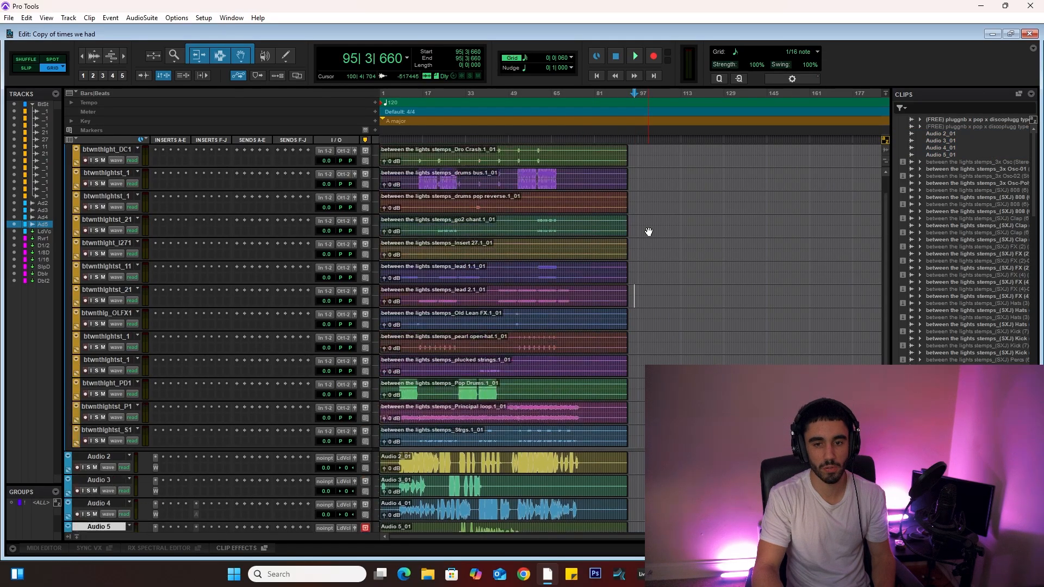
{"action": "left_click_drag", "start_coordinate": [996, 235], "coordinate": [1037, 233]}
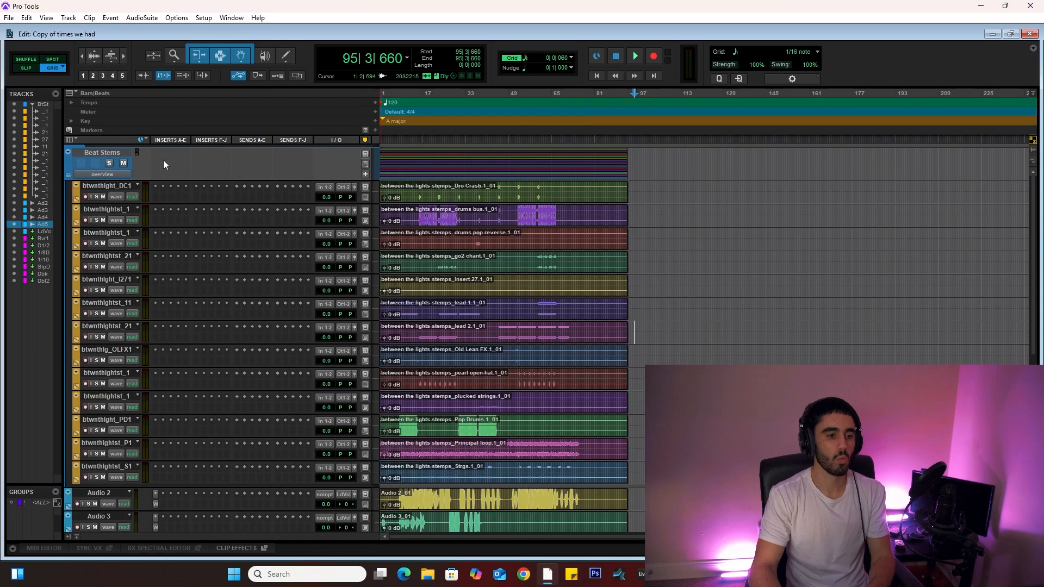
Step: Create 25 new stereo audio tracks after the Doubler 2 track
{"action": "left_click", "coordinate": [108, 186]}
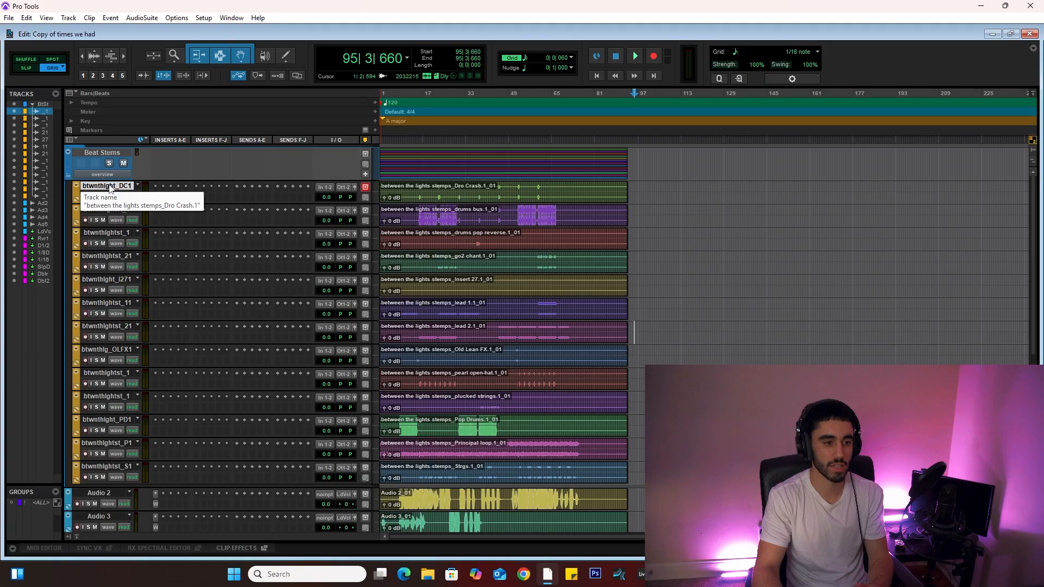
{"action": "left_click", "coordinate": [102, 465]}
{"action": "scroll", "coordinate": [109, 462], "scroll_direction": "down", "scroll_amount": 5}
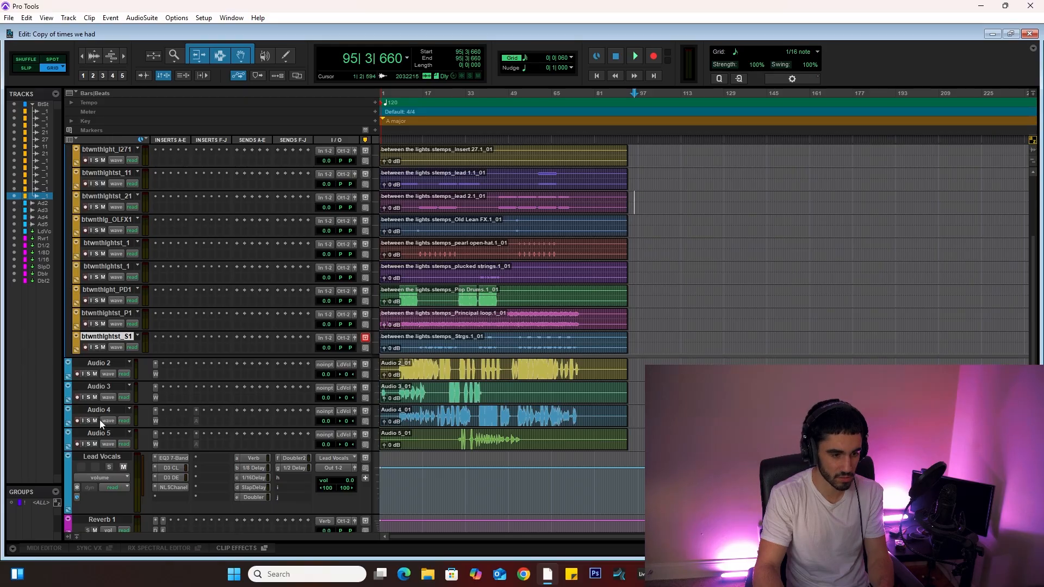
{"action": "scroll", "coordinate": [101, 453], "scroll_direction": "down", "scroll_amount": 8}
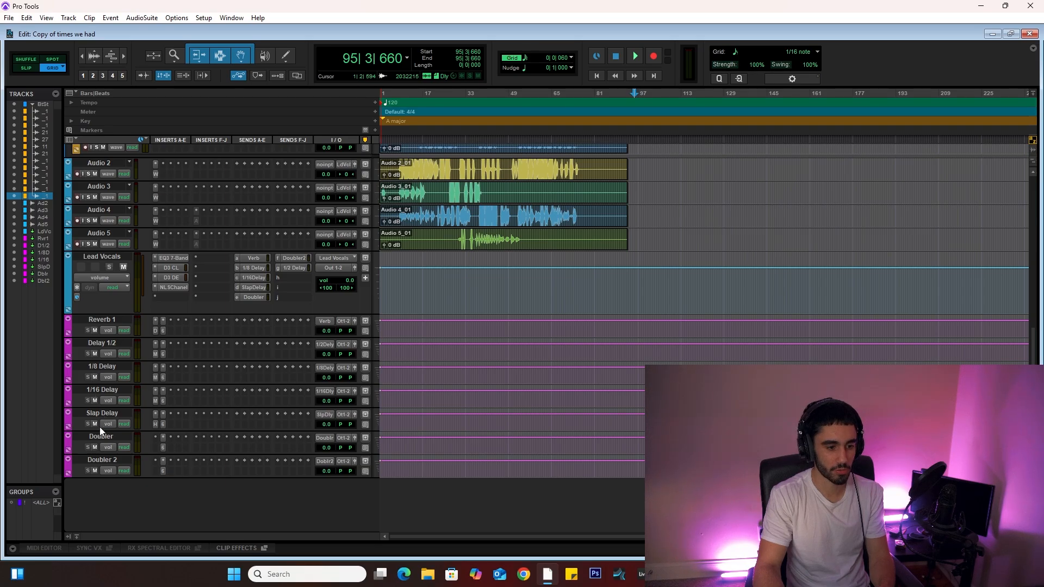
{"action": "scroll", "coordinate": [139, 404], "scroll_direction": "up", "scroll_amount": 8}
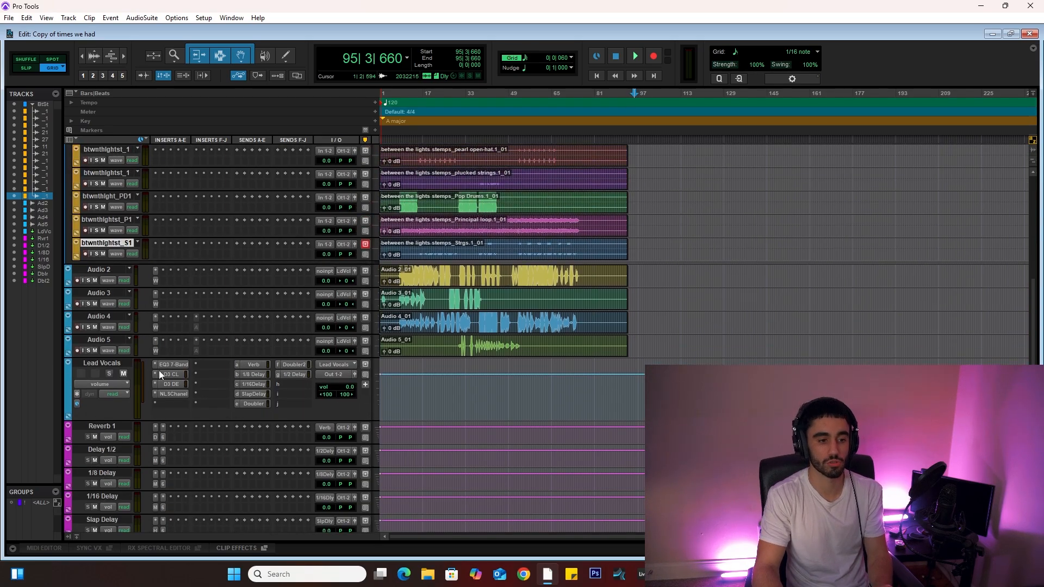
{"action": "scroll", "coordinate": [131, 401], "scroll_direction": "down", "scroll_amount": 1}
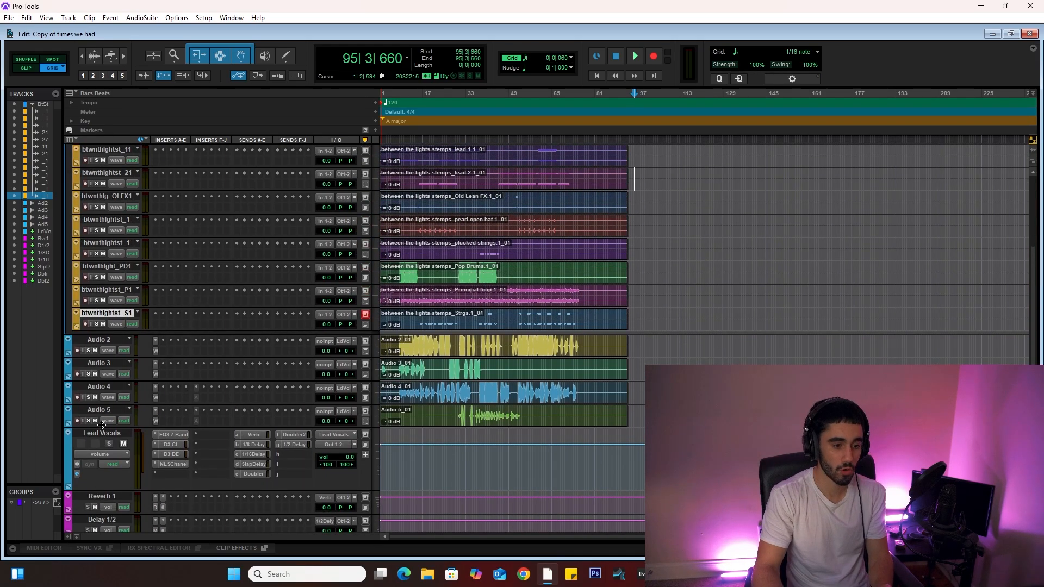
{"action": "scroll", "coordinate": [280, 401], "scroll_direction": "down", "scroll_amount": 7}
{"action": "left_click", "coordinate": [104, 460]}
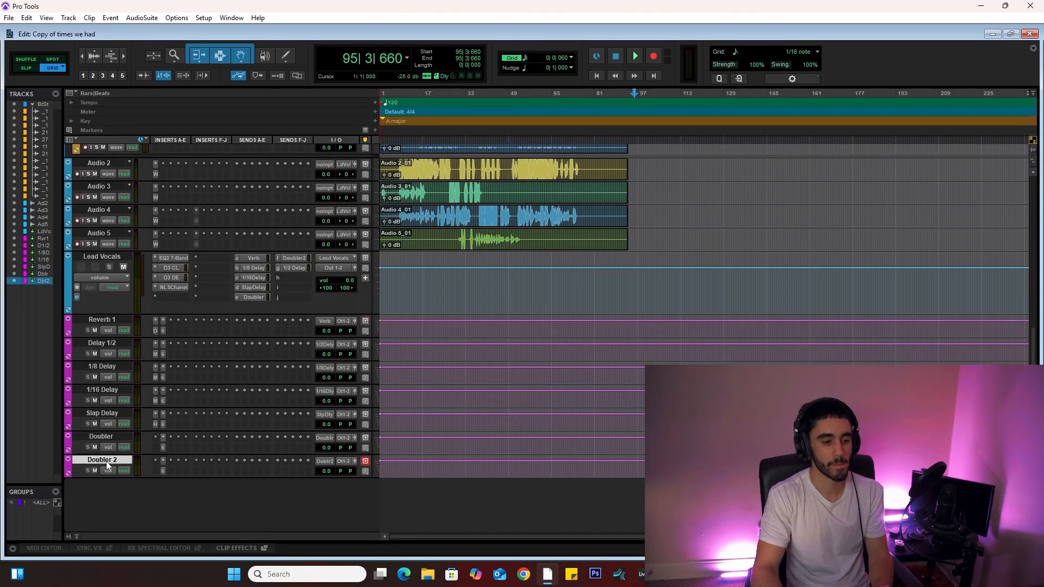
{"action": "left_click", "coordinate": [69, 17]}
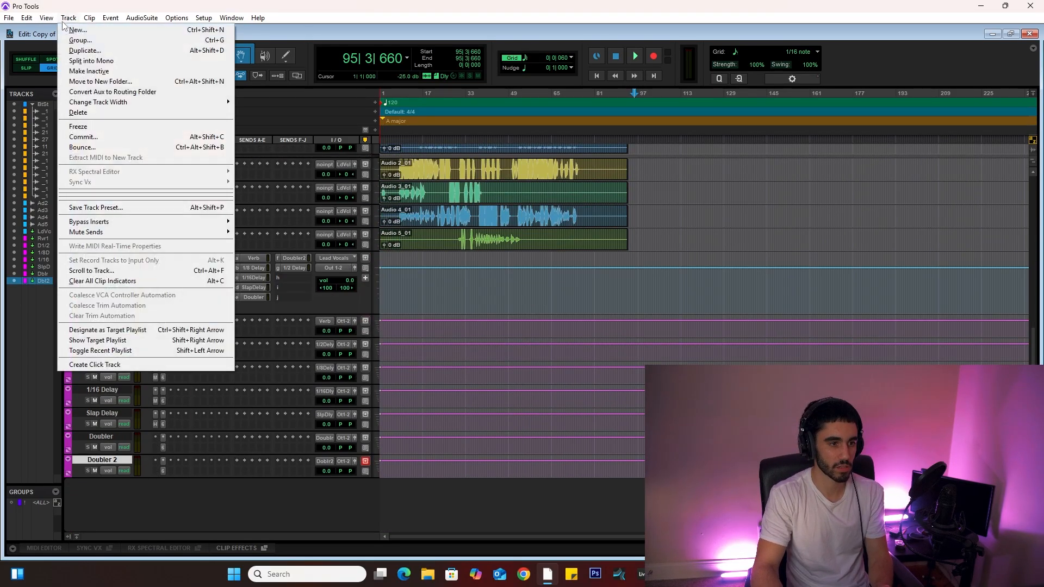
{"action": "left_click", "coordinate": [76, 27]}
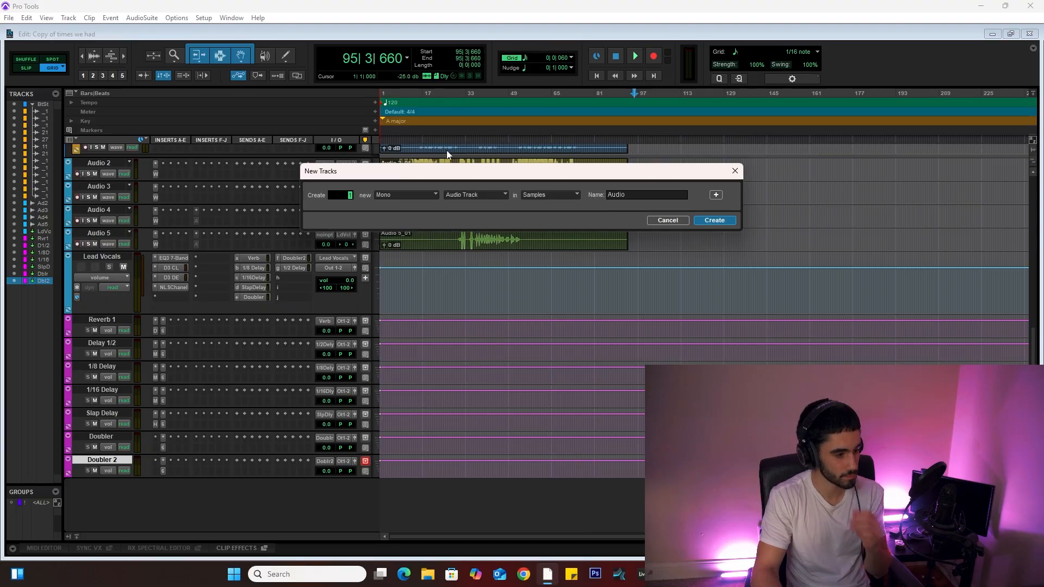
{"action": "type", "text": "25"}
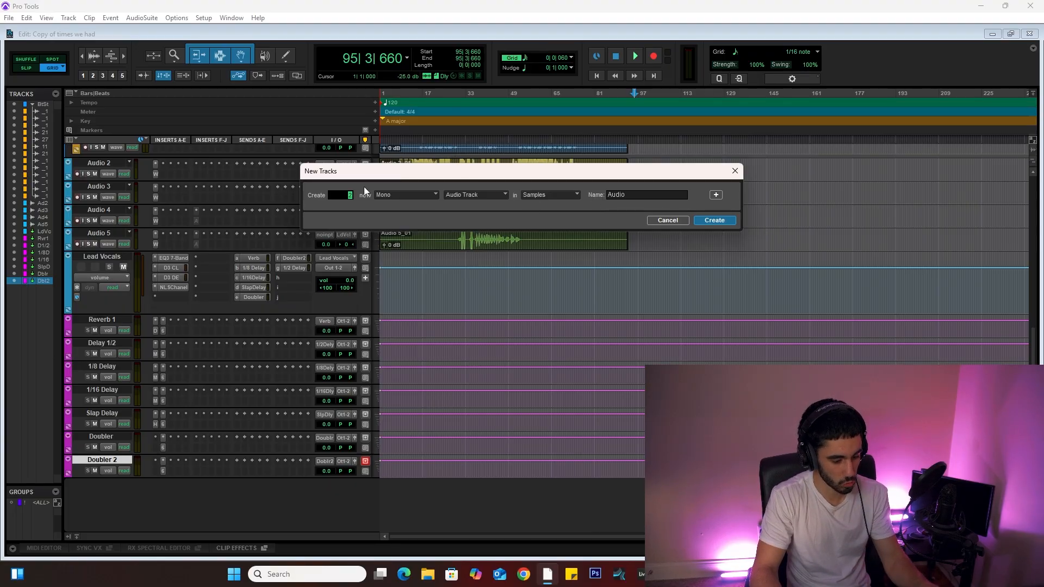
{"action": "left_click", "coordinate": [394, 195]}
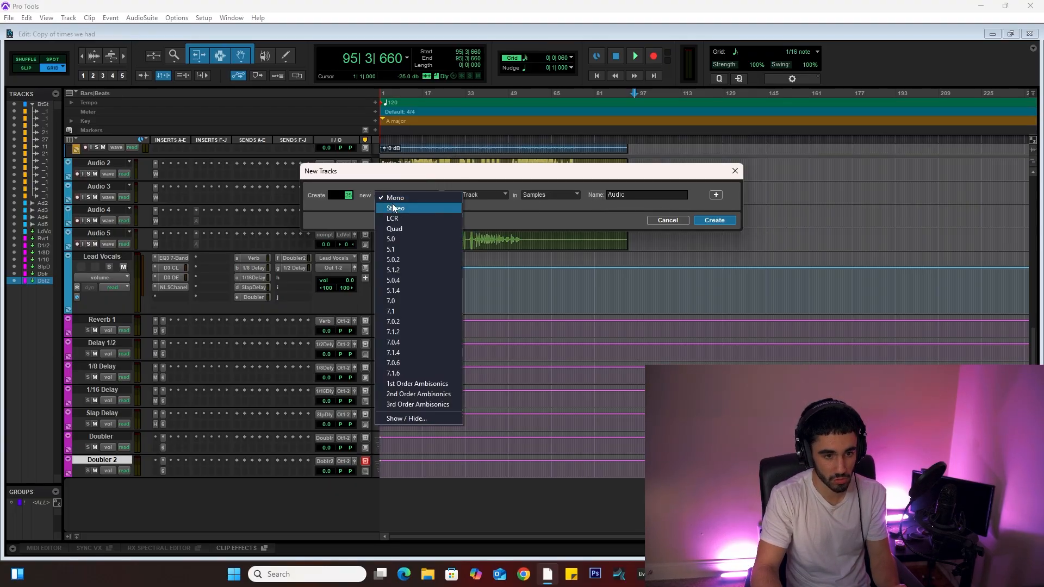
{"action": "left_click", "coordinate": [395, 209]}
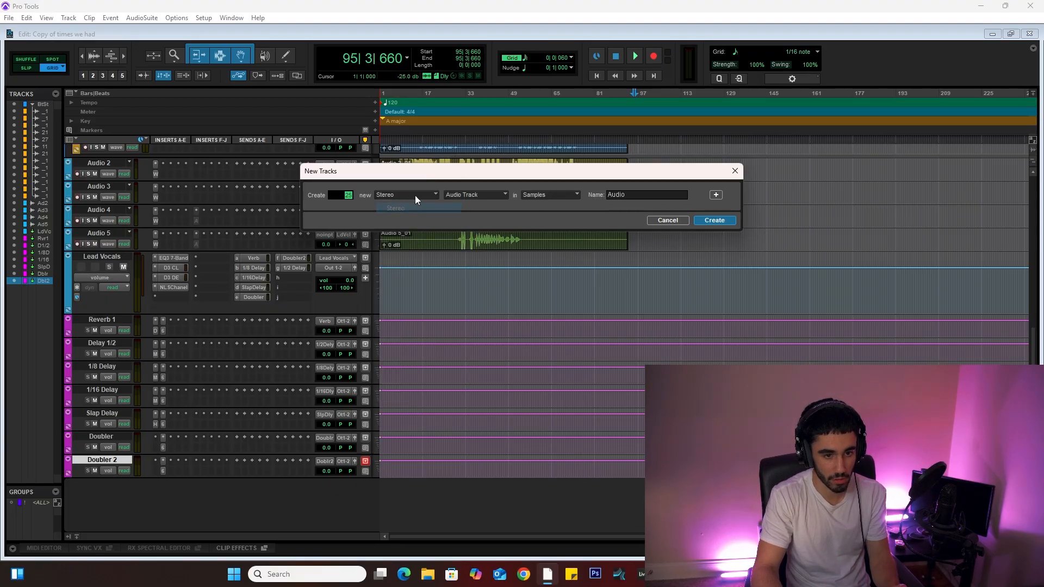
{"action": "left_click", "coordinate": [713, 220]}
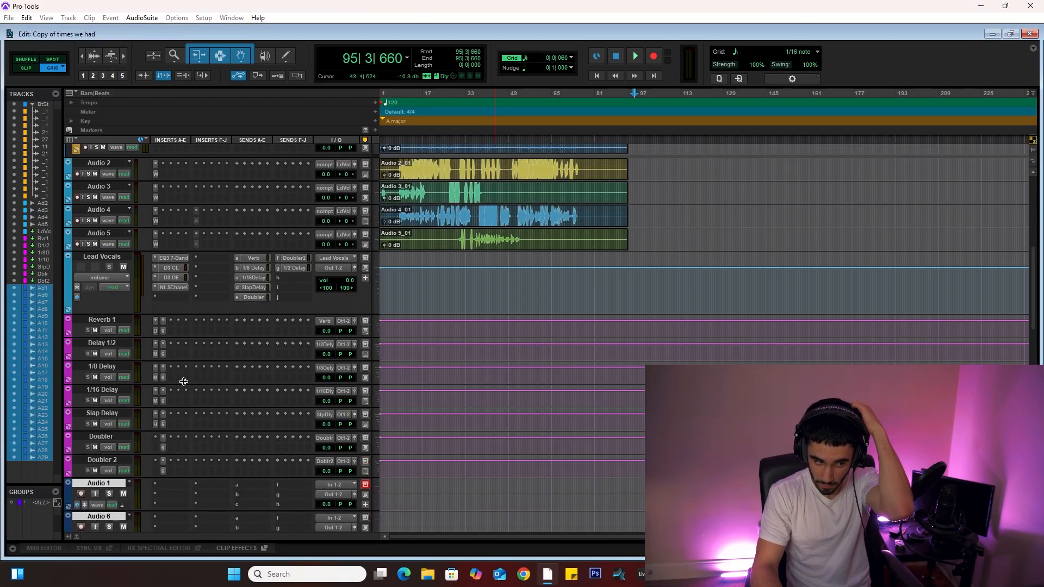
Step: Rename the first new audio track Crash
{"action": "scroll", "coordinate": [185, 371], "scroll_direction": "up", "scroll_amount": 5}
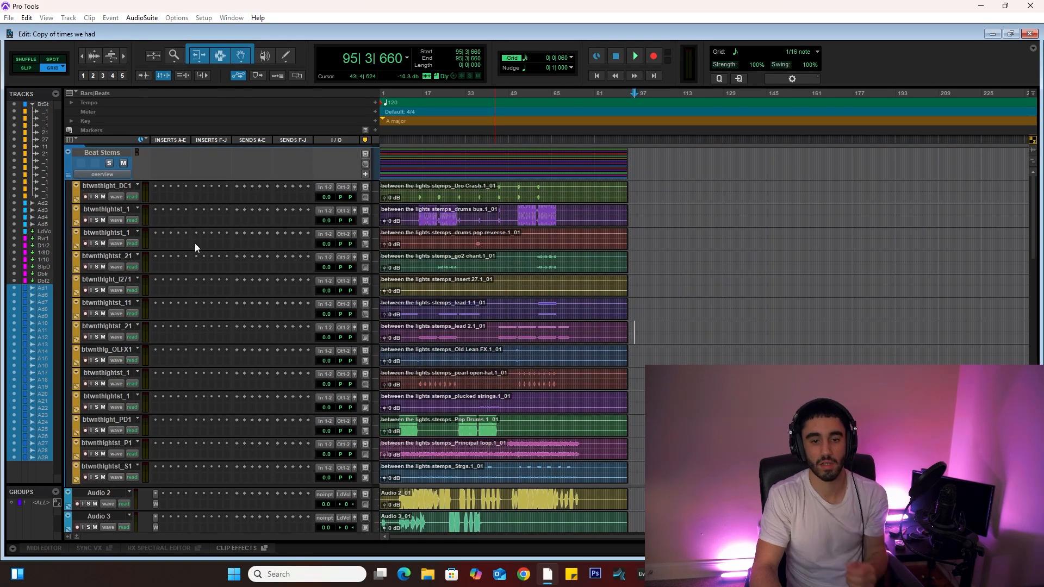
{"action": "left_click", "coordinate": [99, 190]}
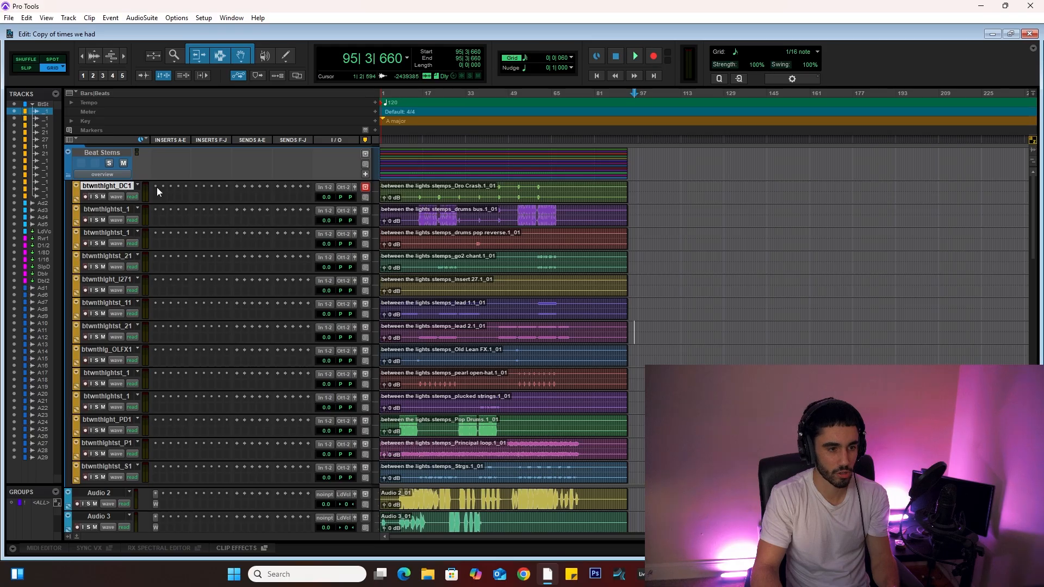
{"action": "scroll", "coordinate": [242, 234], "scroll_direction": "down", "scroll_amount": 15}
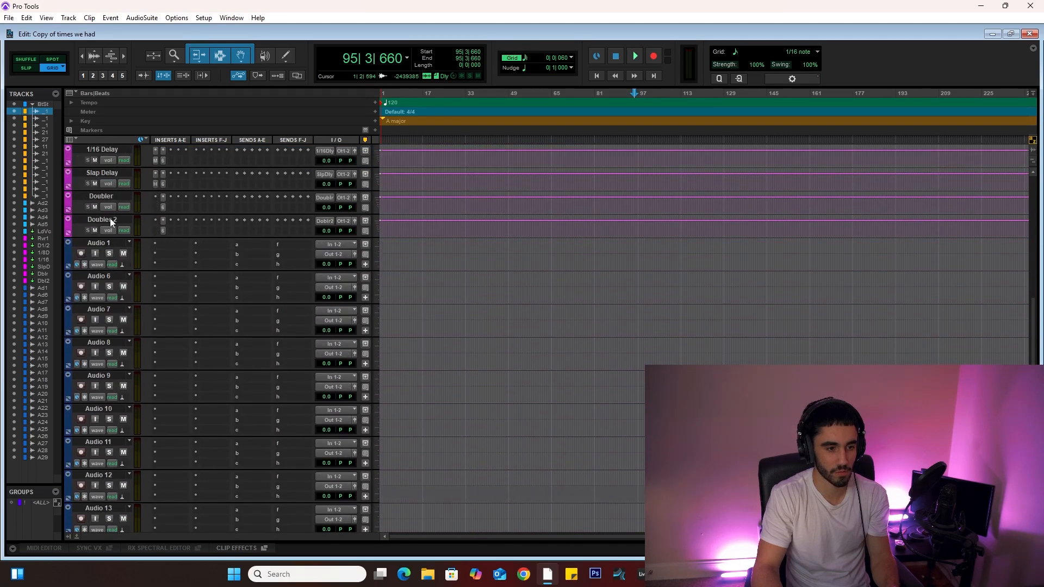
{"action": "left_click", "coordinate": [96, 243]}
{"action": "double_click", "coordinate": [96, 243]}
{"action": "type", "text": "C"}
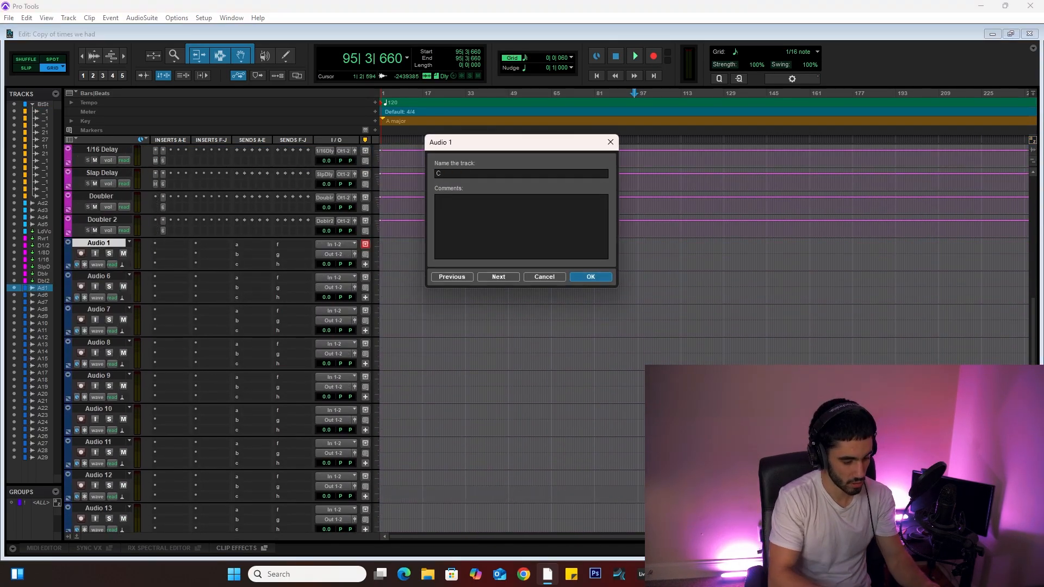
{"action": "type", "text": "rash"}
{"action": "key", "text": "Return"}
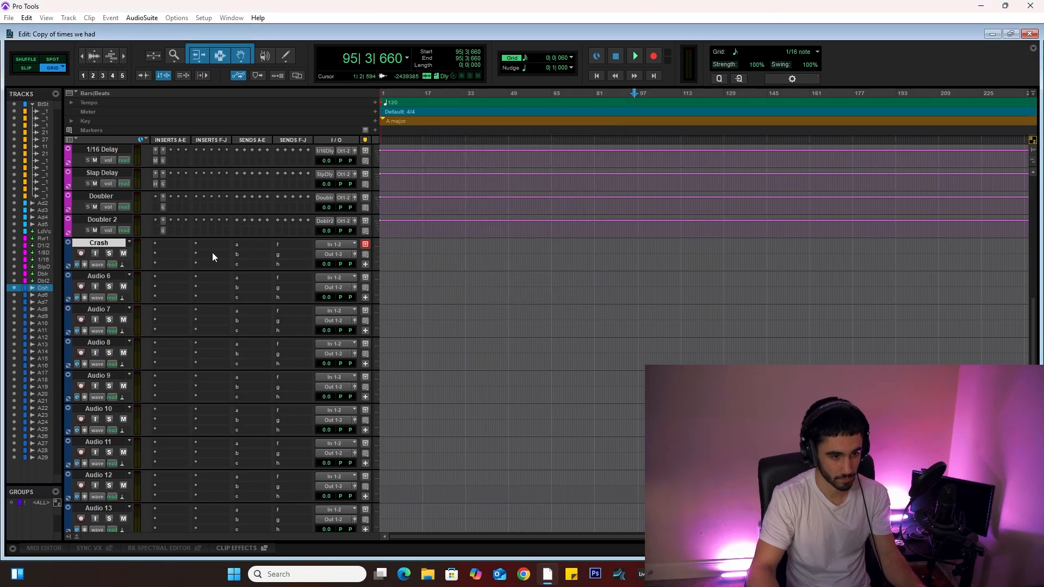
Step: Route the Dro Crash stem's output to the new Crash track and select its clip
{"action": "scroll", "coordinate": [213, 250], "scroll_direction": "up", "scroll_amount": 4}
{"action": "scroll", "coordinate": [213, 250], "scroll_direction": "up", "scroll_amount": 10}
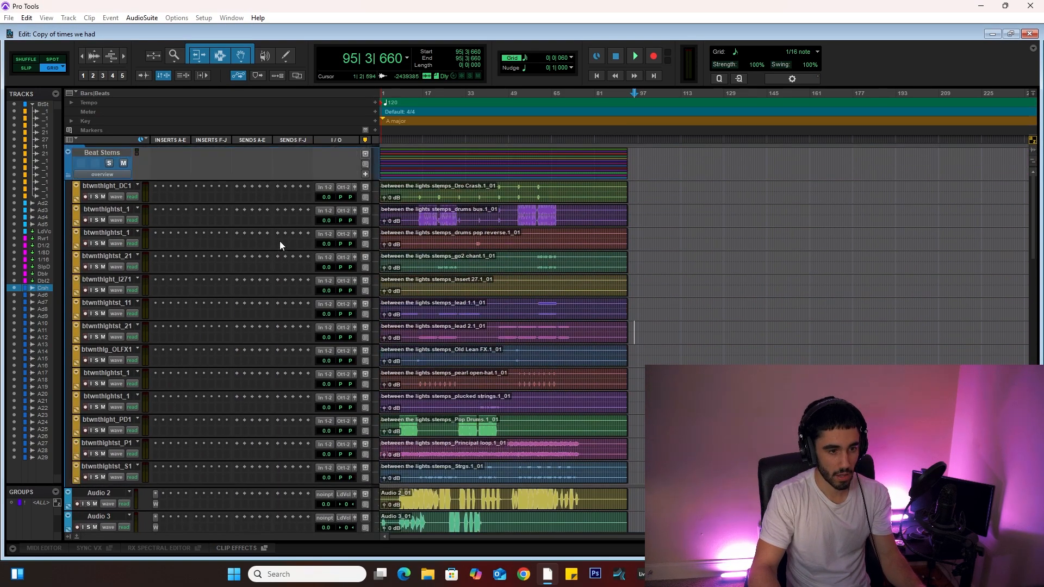
{"action": "scroll", "coordinate": [281, 243], "scroll_direction": "down", "scroll_amount": 12}
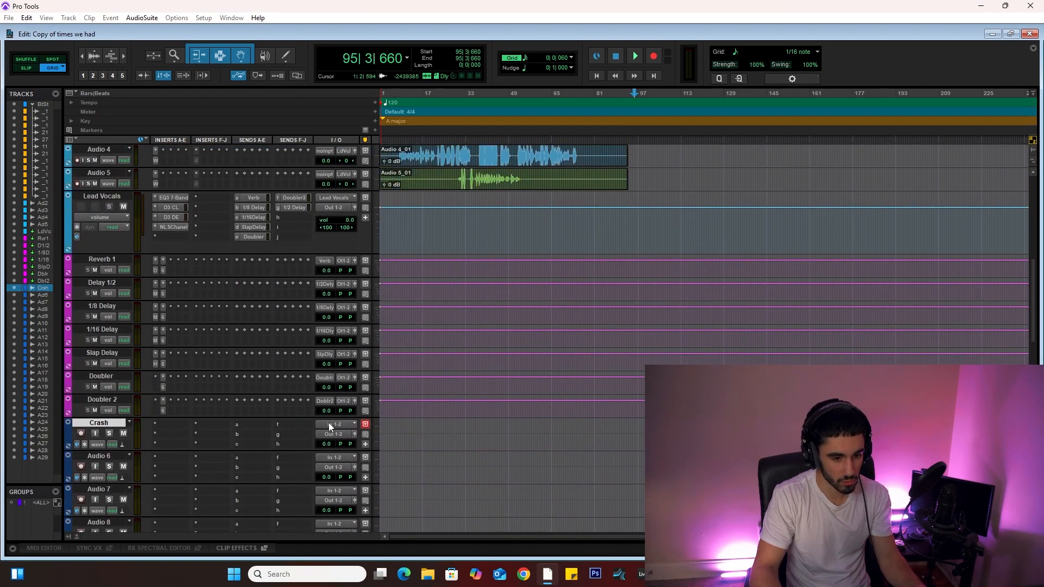
{"action": "left_click", "coordinate": [329, 424]}
{"action": "left_click", "coordinate": [118, 427]}
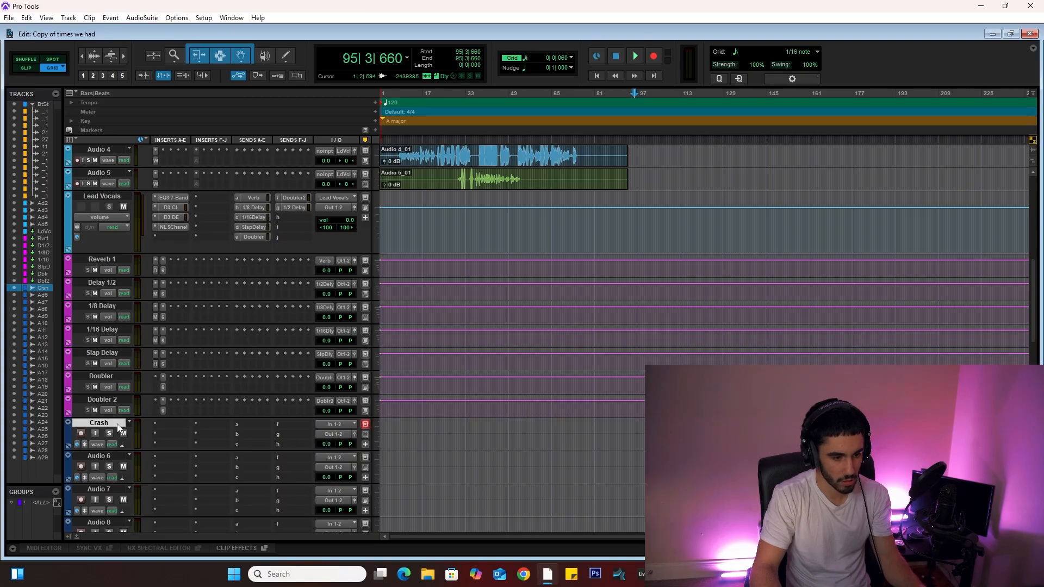
{"action": "scroll", "coordinate": [200, 415], "scroll_direction": "up", "scroll_amount": 10}
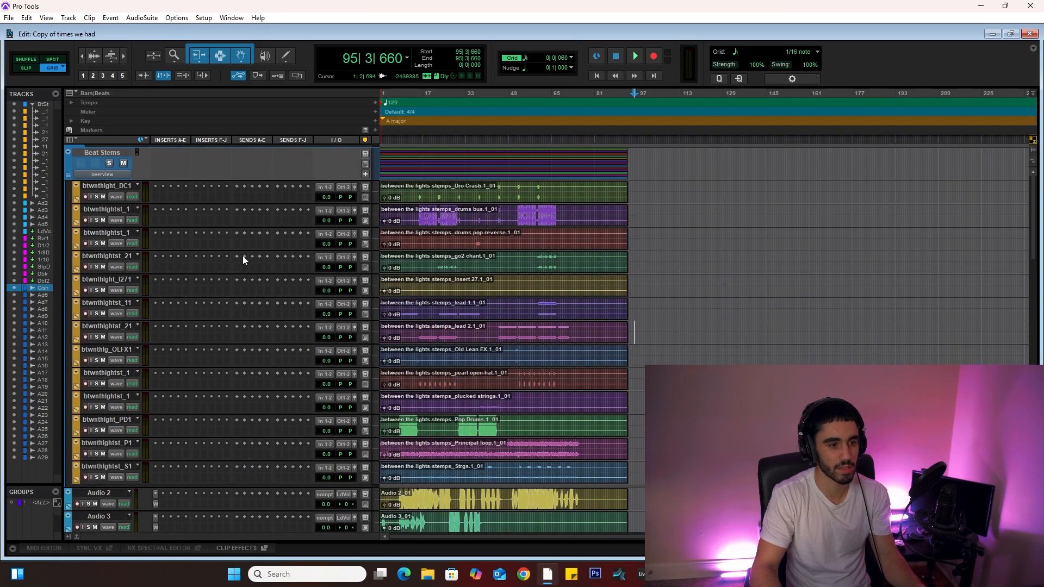
{"action": "left_click", "coordinate": [117, 187]}
{"action": "left_click", "coordinate": [346, 189]}
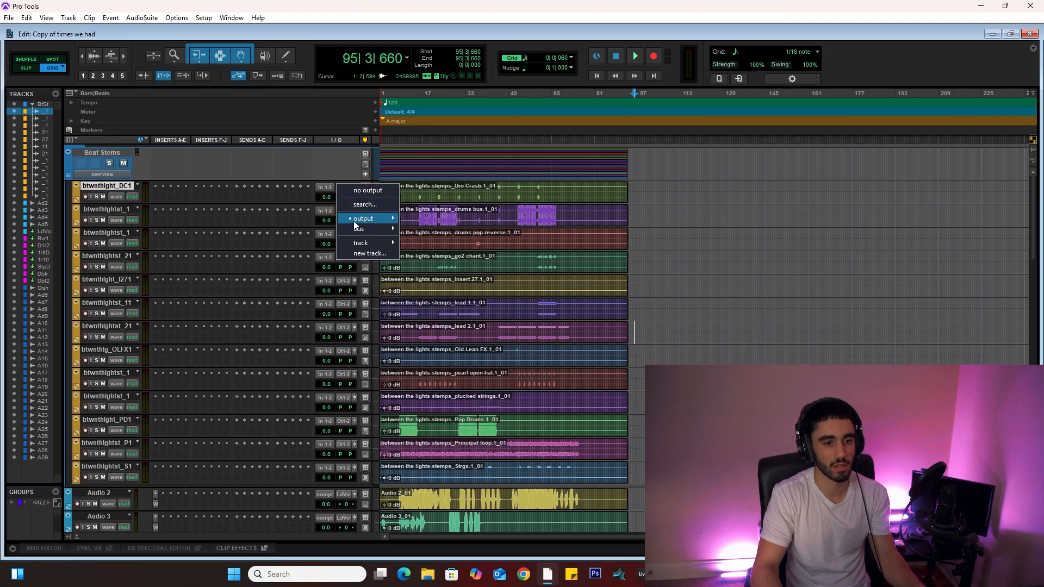
{"action": "mouse_move", "coordinate": [361, 244]}
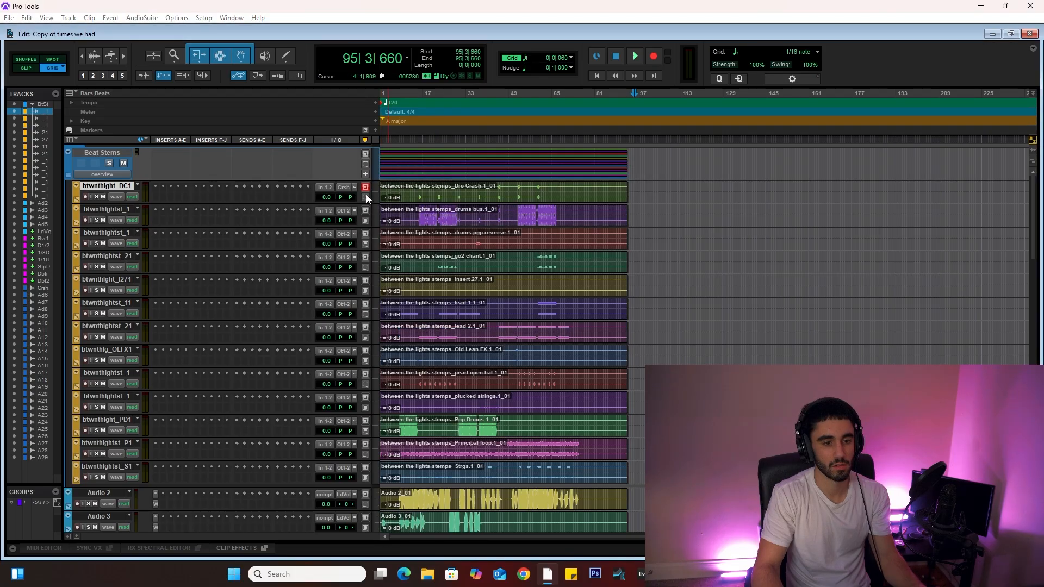
{"action": "left_click", "coordinate": [416, 193]}
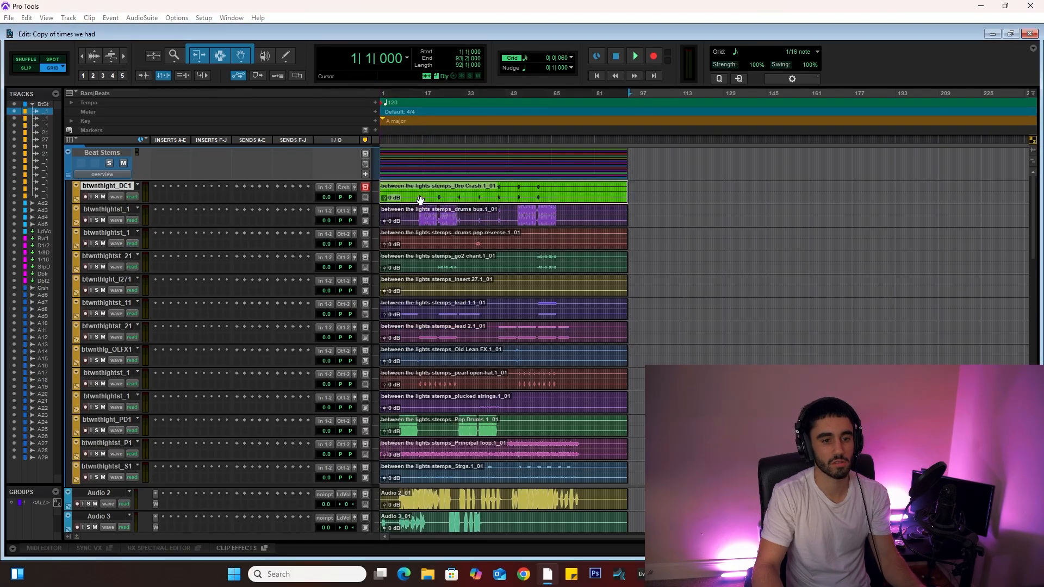
Step: Rename the Audio 6 track Drums Bus
{"action": "scroll", "coordinate": [390, 201], "scroll_direction": "down", "scroll_amount": 5}
{"action": "scroll", "coordinate": [390, 201], "scroll_direction": "down", "scroll_amount": 10}
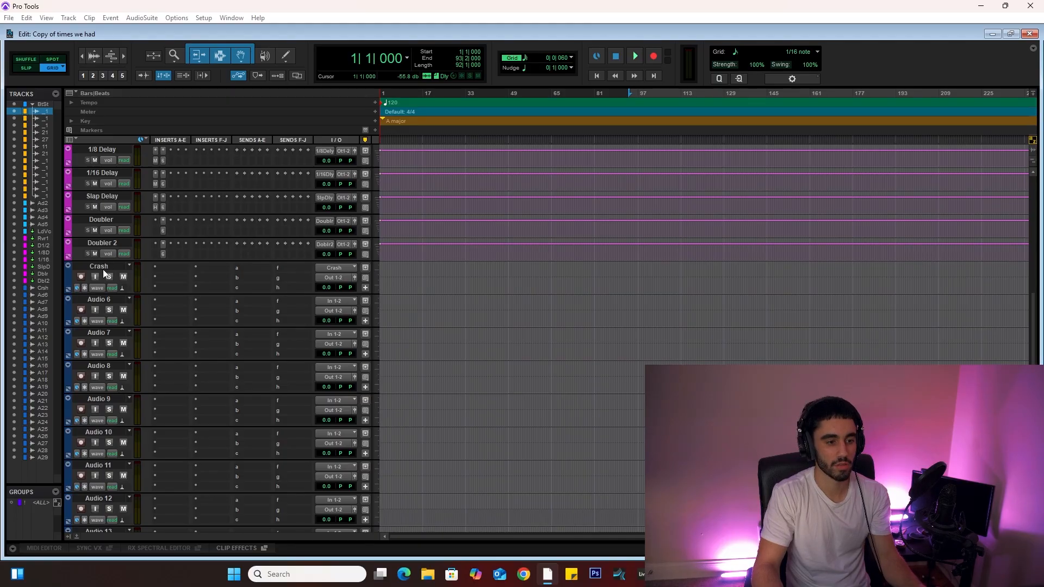
{"action": "left_click", "coordinate": [103, 265]}
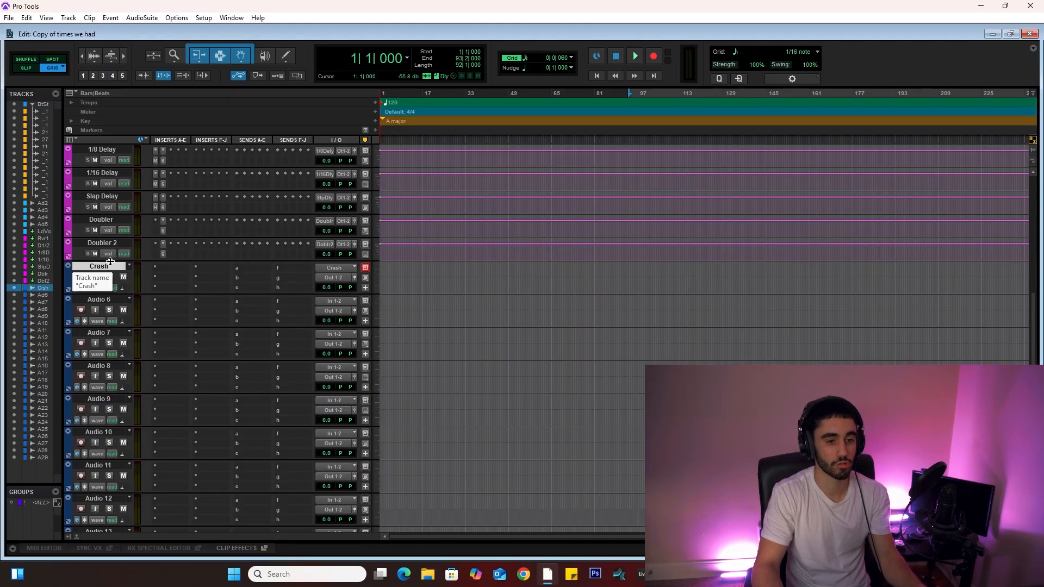
{"action": "scroll", "coordinate": [111, 269], "scroll_direction": "up", "scroll_amount": 5}
{"action": "scroll", "coordinate": [112, 266], "scroll_direction": "up", "scroll_amount": 10}
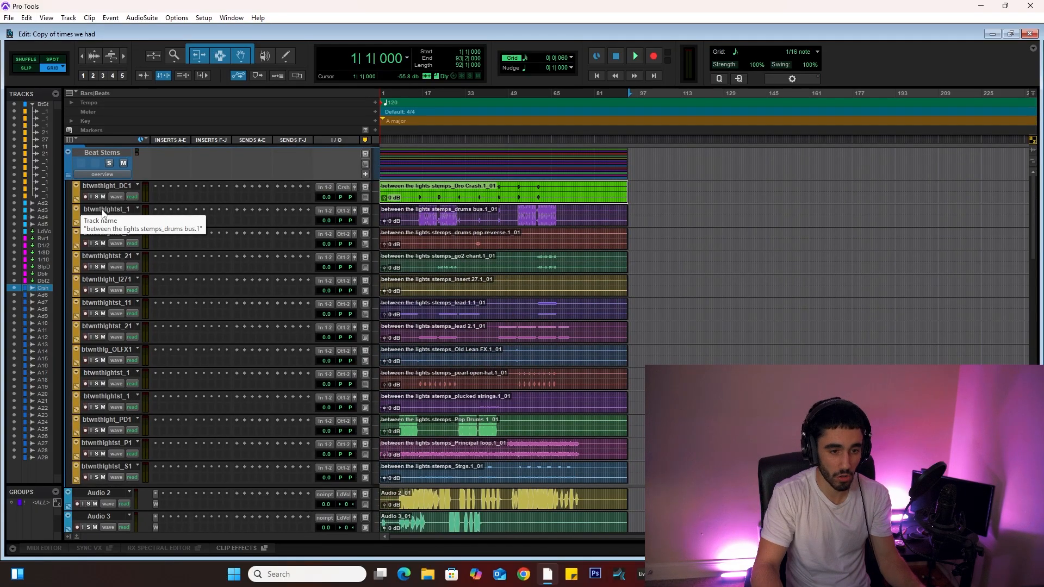
{"action": "left_click", "coordinate": [104, 210]}
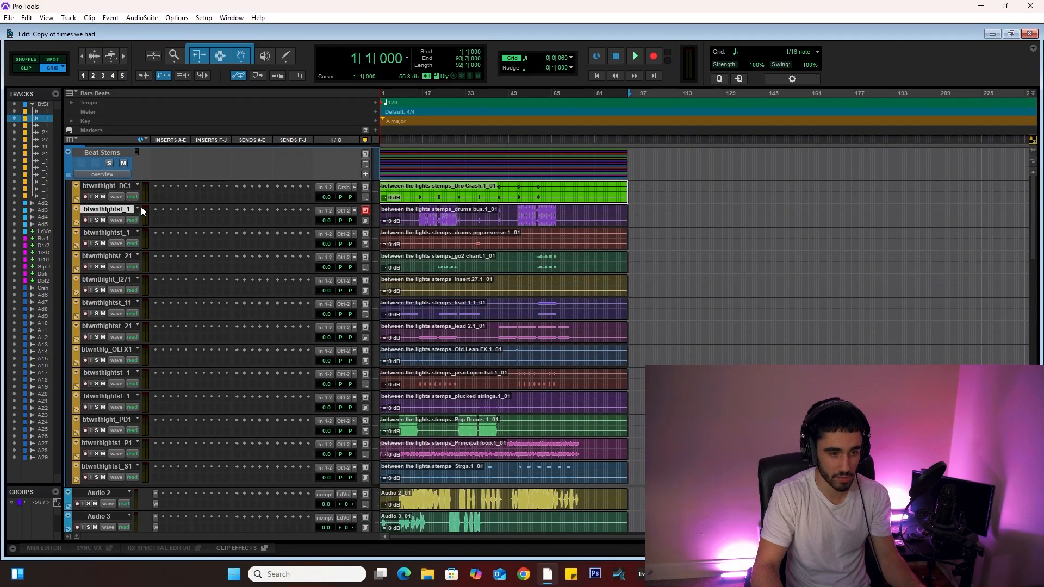
{"action": "left_click", "coordinate": [423, 214]}
{"action": "scroll", "coordinate": [380, 228], "scroll_direction": "down", "scroll_amount": 10}
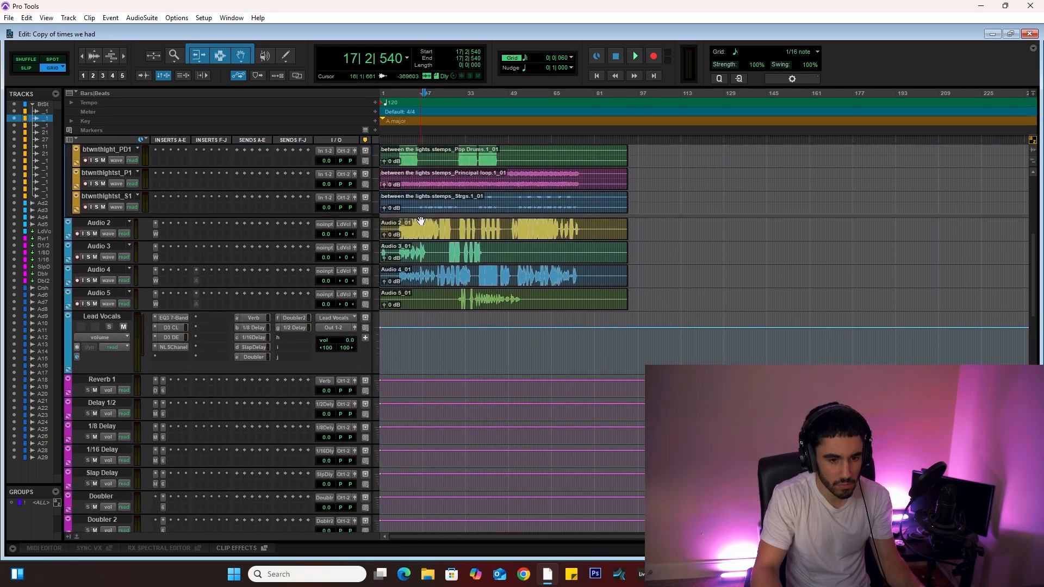
{"action": "scroll", "coordinate": [103, 332], "scroll_direction": "down", "scroll_amount": 5}
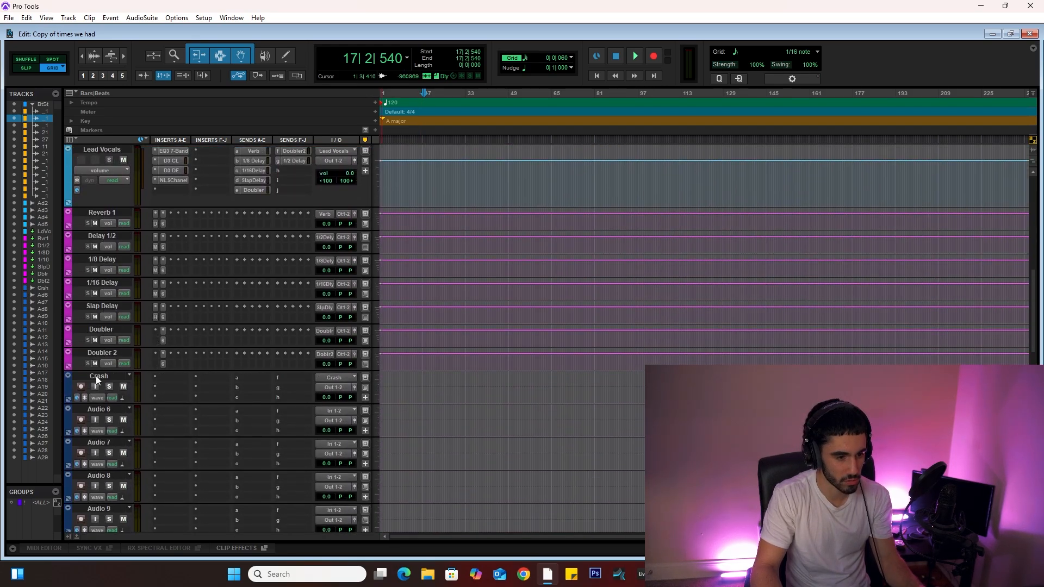
{"action": "left_click", "coordinate": [100, 411]}
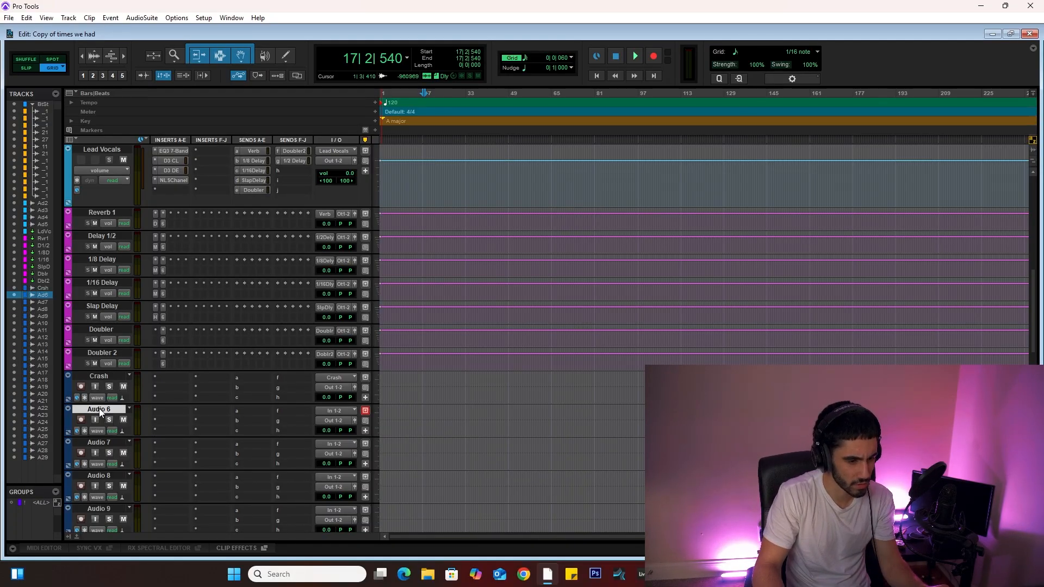
{"action": "double_click", "coordinate": [99, 410]}
{"action": "type", "text": "Drums"}
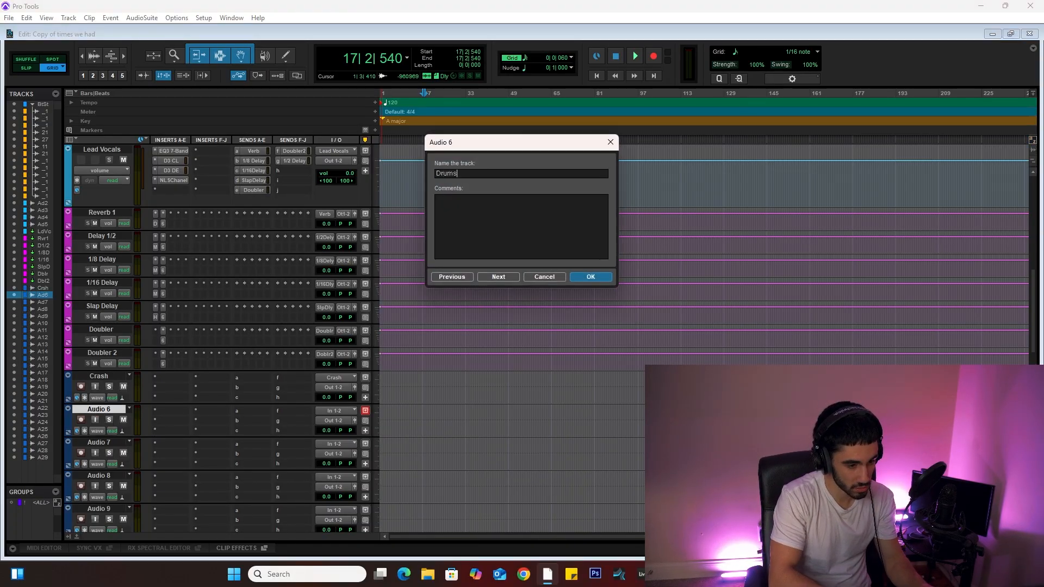
{"action": "type", "text": " Bus"}
{"action": "key", "text": "Return"}
Step: Route the drums bus stem's output to the Drums Bus track
{"action": "scroll", "coordinate": [269, 360], "scroll_direction": "down", "scroll_amount": 3}
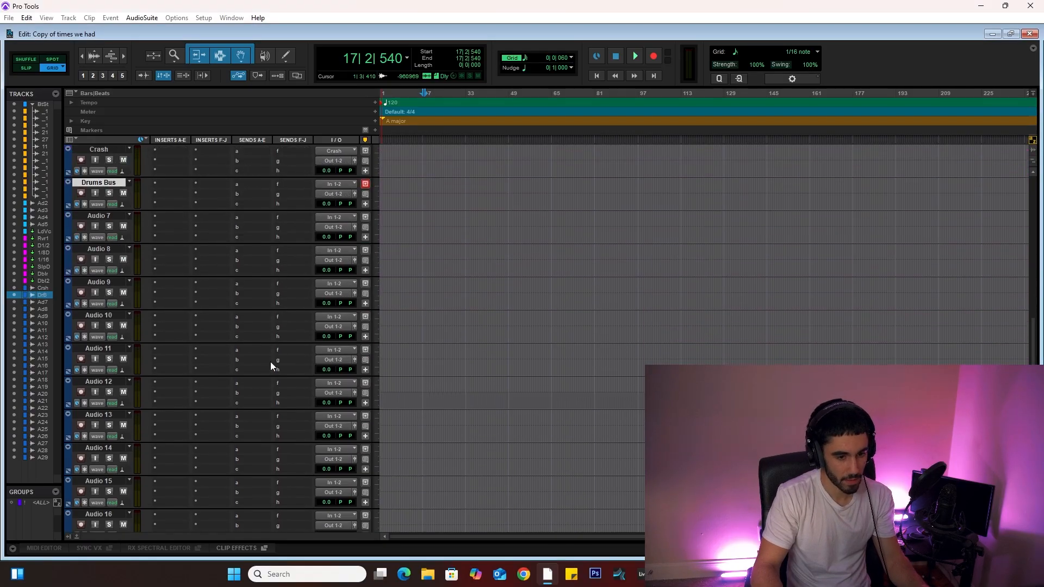
{"action": "scroll", "coordinate": [269, 361], "scroll_direction": "up", "scroll_amount": 15}
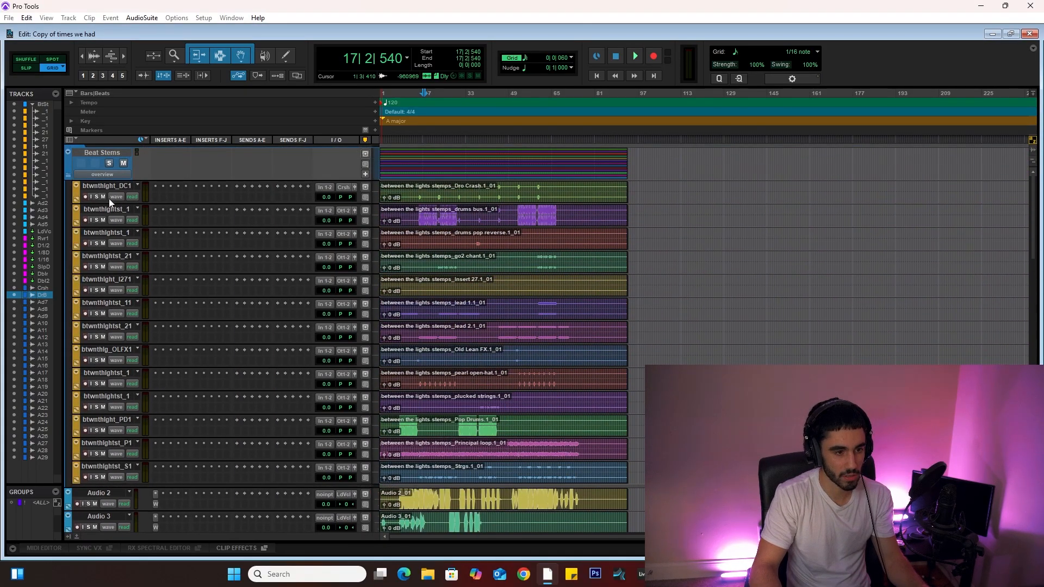
{"action": "left_click", "coordinate": [106, 212]}
{"action": "left_click", "coordinate": [347, 211]}
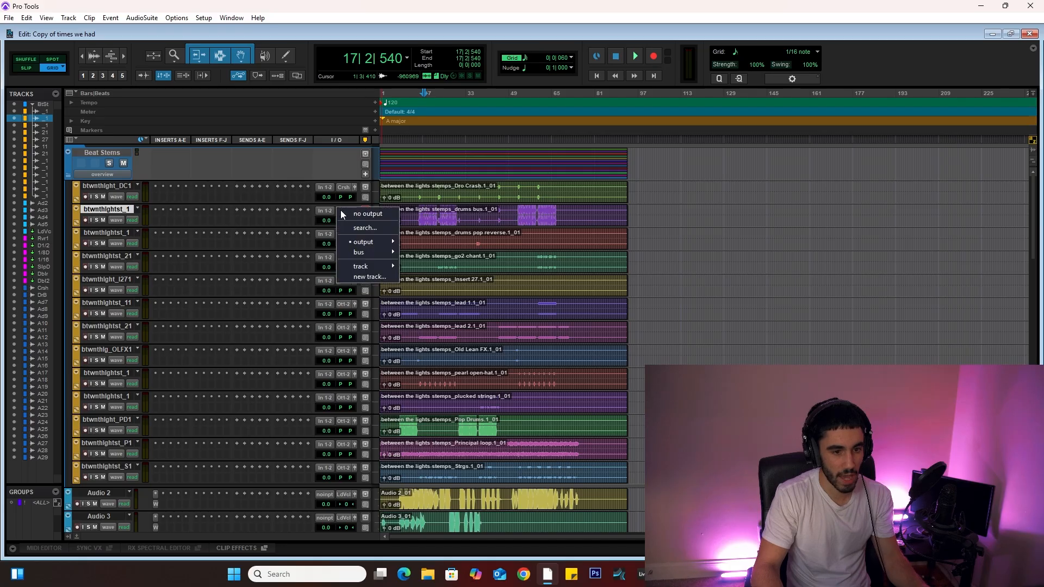
{"action": "mouse_move", "coordinate": [353, 265]}
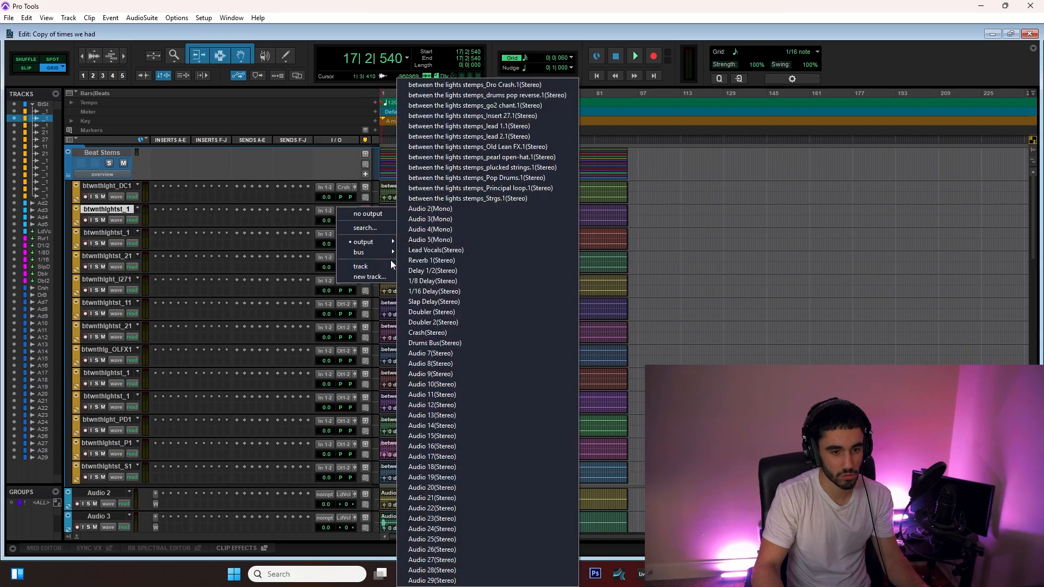
{"action": "left_click", "coordinate": [438, 344]}
{"action": "scroll", "coordinate": [415, 230], "scroll_direction": "down", "scroll_amount": 3}
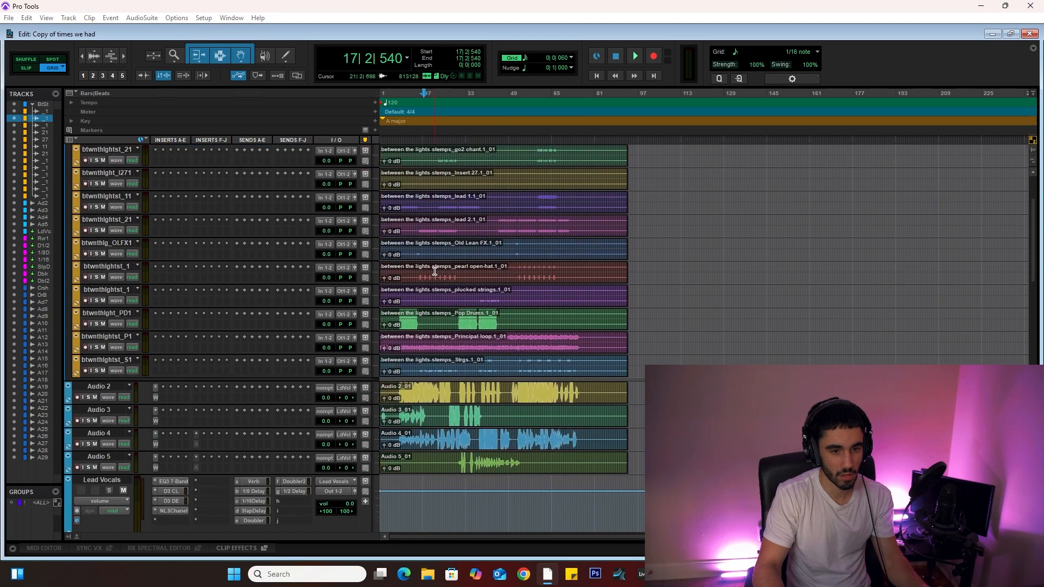
{"action": "scroll", "coordinate": [421, 233], "scroll_direction": "up", "scroll_amount": 3}
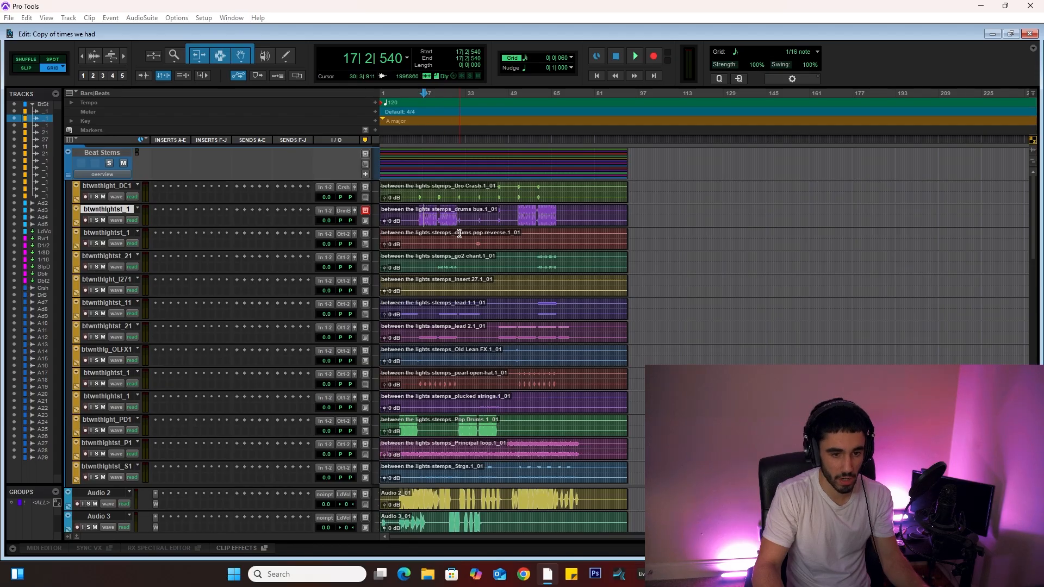
Step: Rename the Audio 7 track Pop reverse
{"action": "left_click", "coordinate": [110, 234]}
{"action": "scroll", "coordinate": [252, 270], "scroll_direction": "down", "scroll_amount": 10}
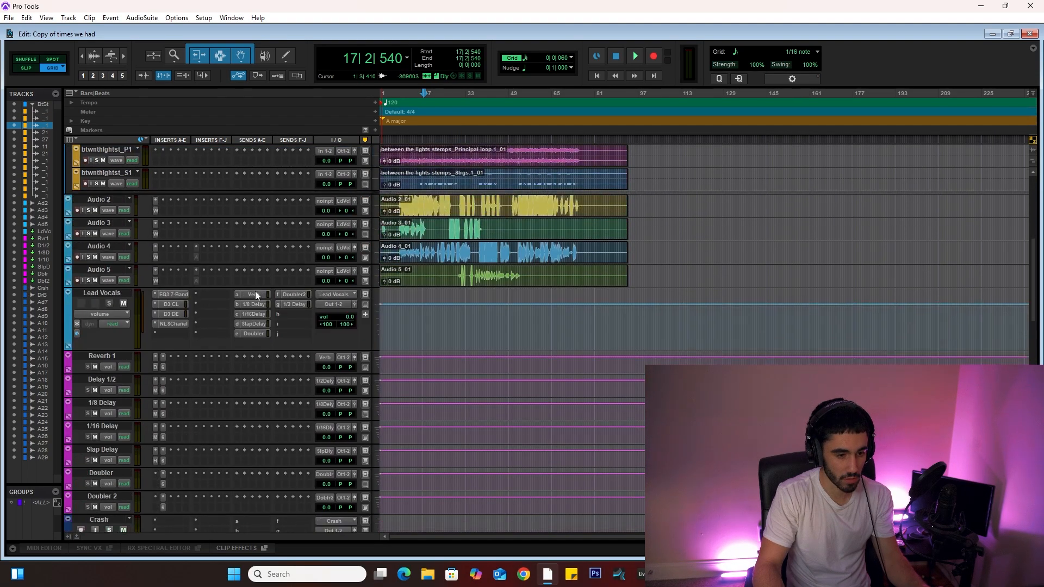
{"action": "double_click", "coordinate": [97, 380]}
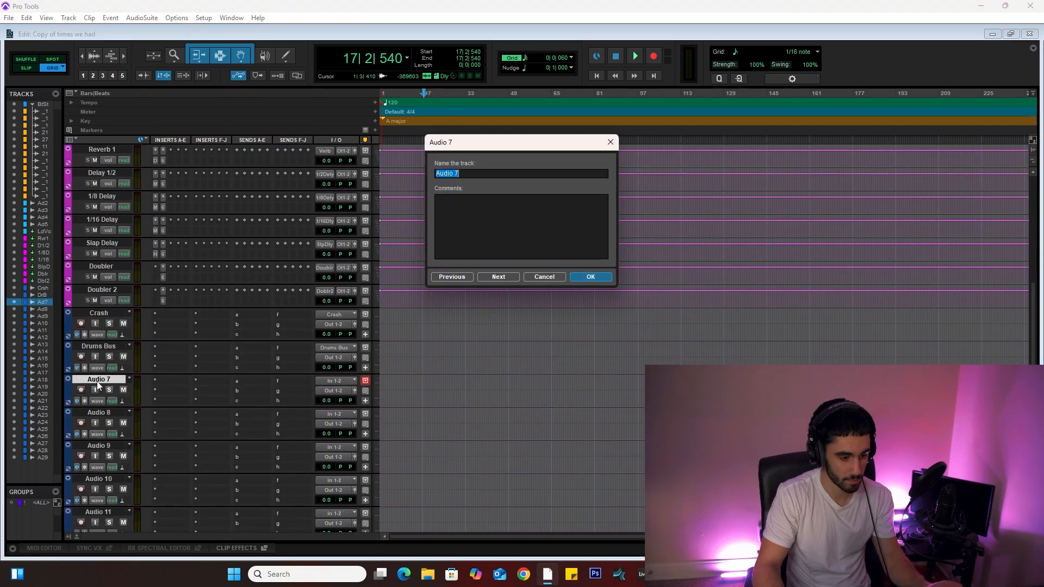
{"action": "type", "text": "Pop reverse"}
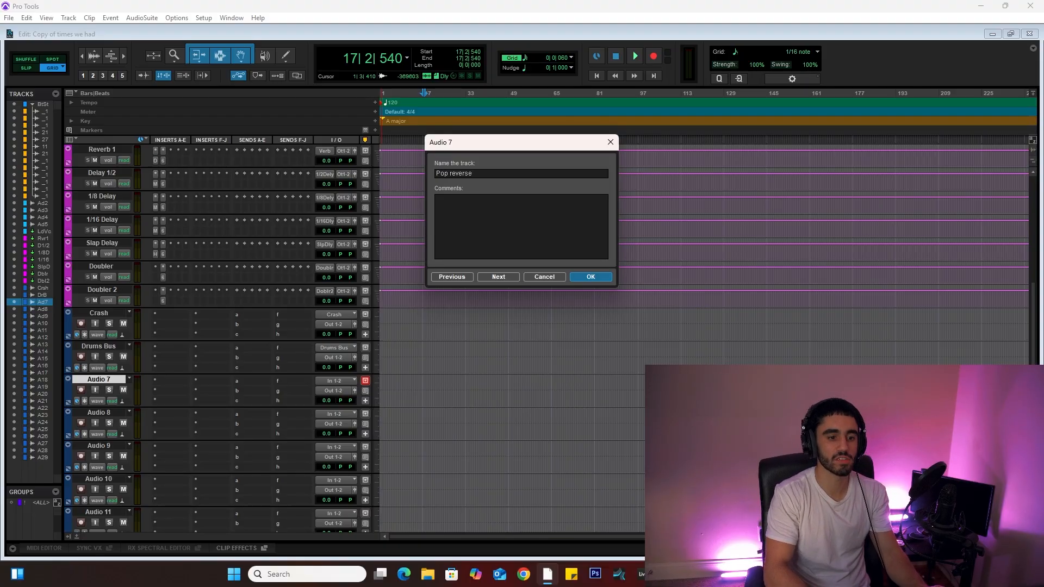
{"action": "key", "text": "Return"}
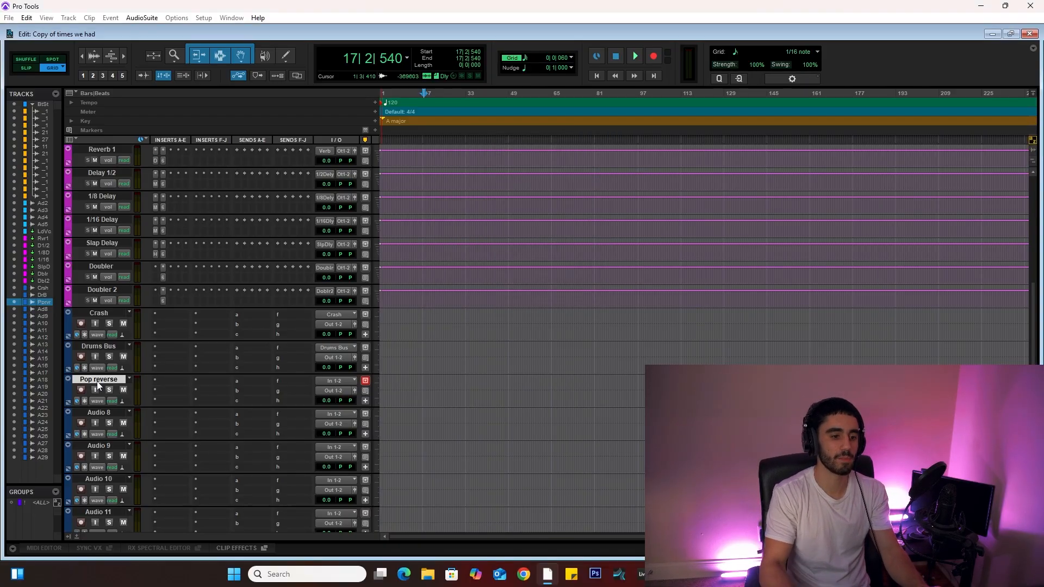
Step: Scroll through the beat stem tracks and the new audio tracks to review their names and outputs
{"action": "scroll", "coordinate": [126, 323], "scroll_direction": "up", "scroll_amount": 10}
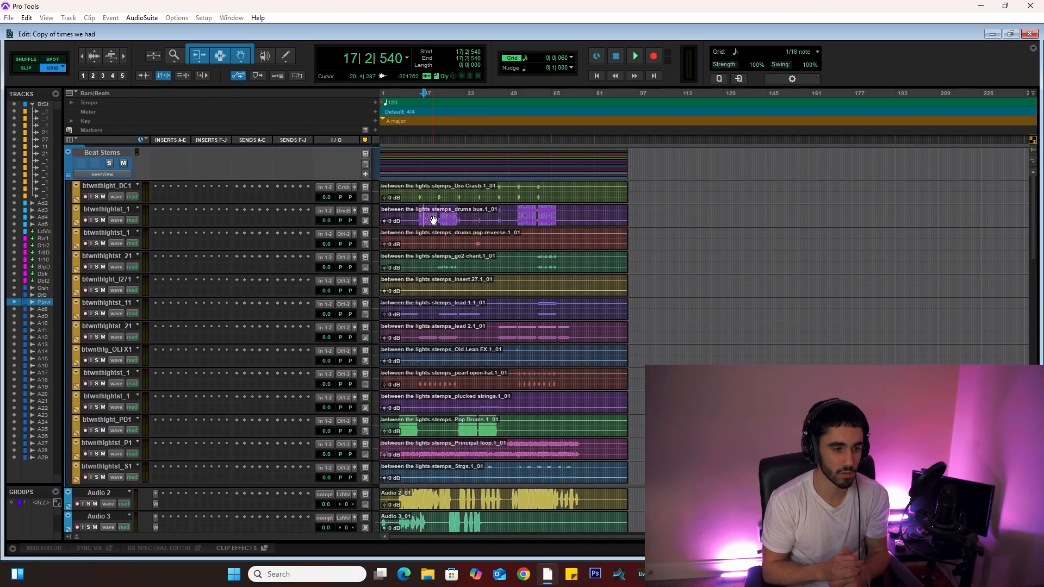
{"action": "left_click", "coordinate": [438, 258]}
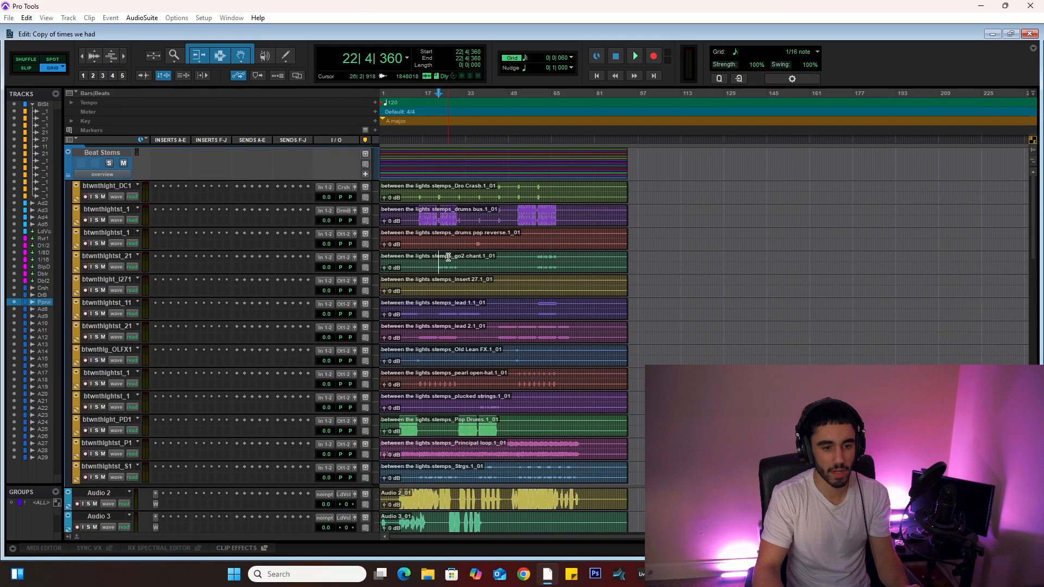
{"action": "scroll", "coordinate": [443, 258], "scroll_direction": "down", "scroll_amount": 5}
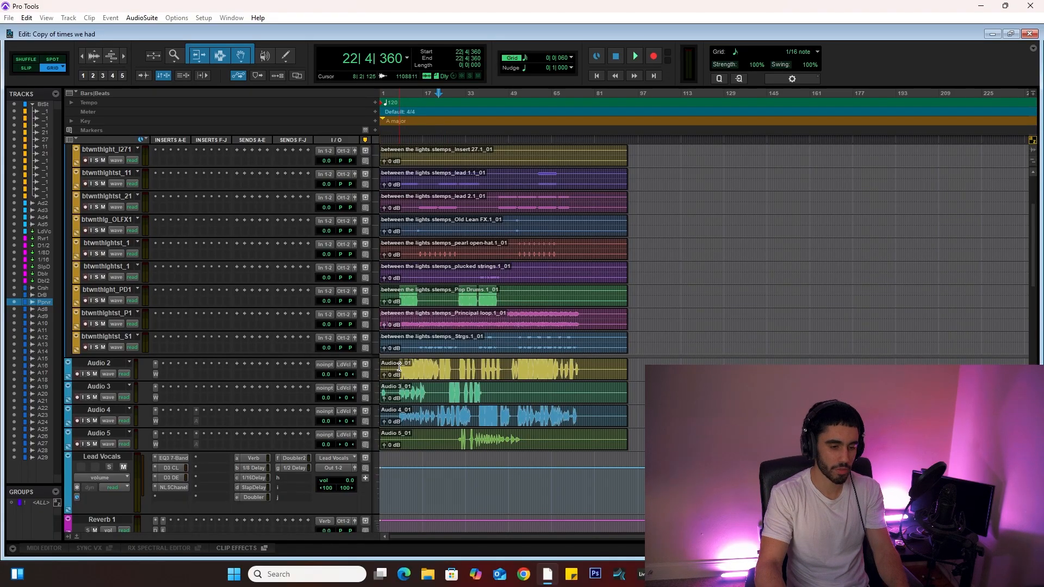
{"action": "scroll", "coordinate": [125, 312], "scroll_direction": "up", "scroll_amount": 5}
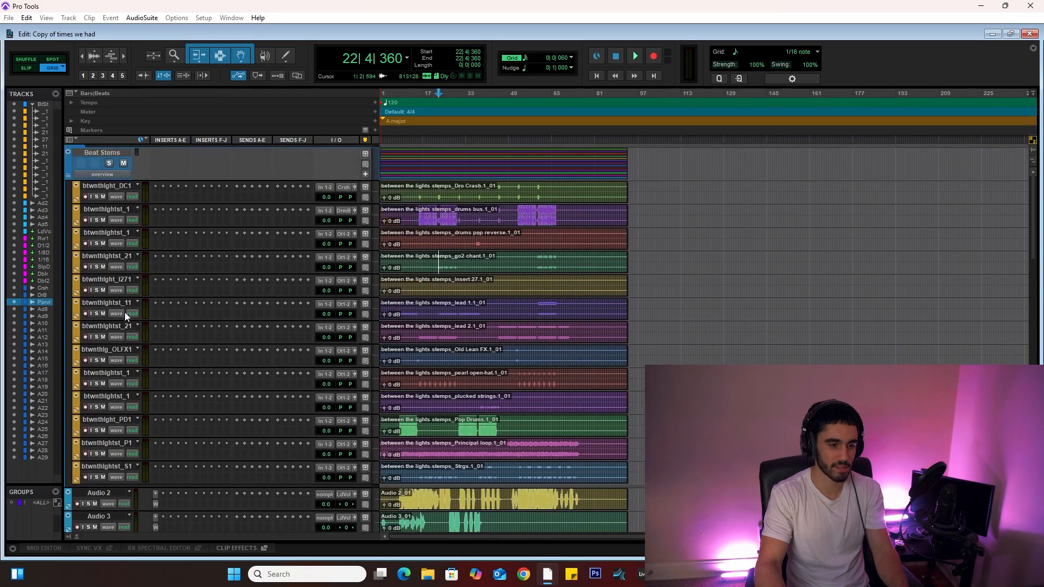
{"action": "scroll", "coordinate": [116, 196], "scroll_direction": "down", "scroll_amount": 4}
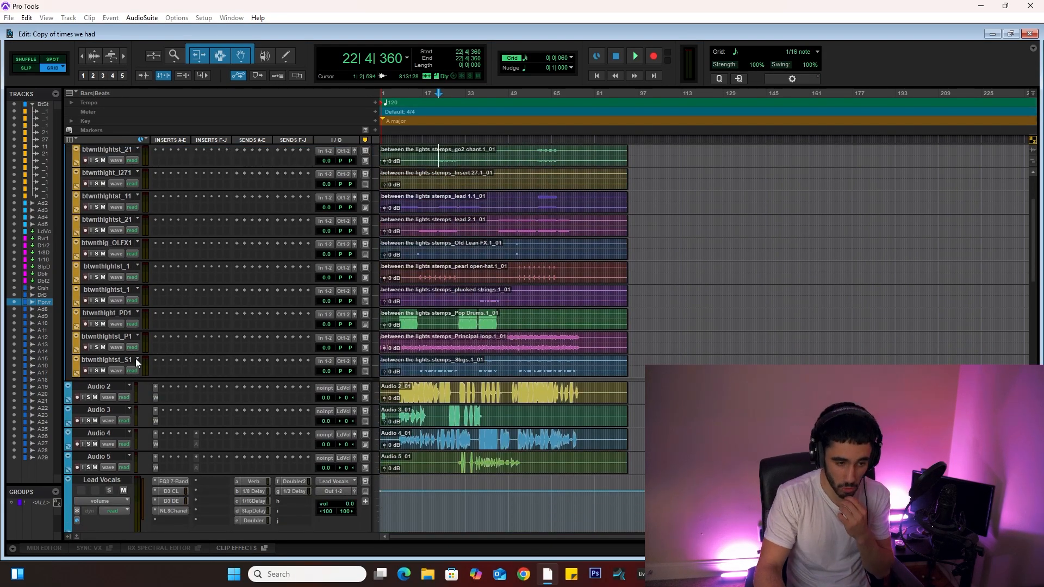
{"action": "scroll", "coordinate": [203, 380], "scroll_direction": "down", "scroll_amount": 2}
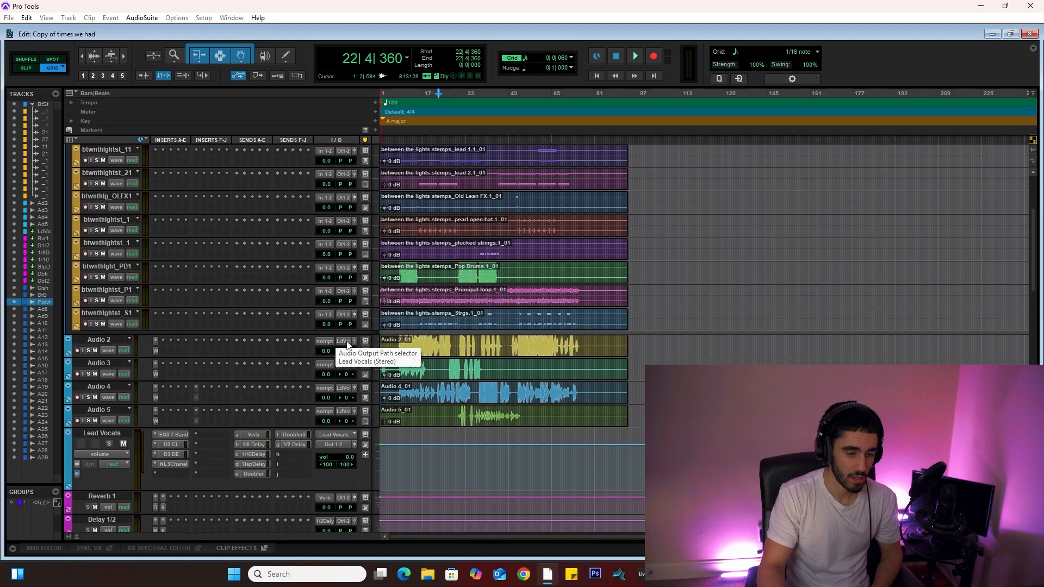
{"action": "scroll", "coordinate": [346, 344], "scroll_direction": "down", "scroll_amount": 1}
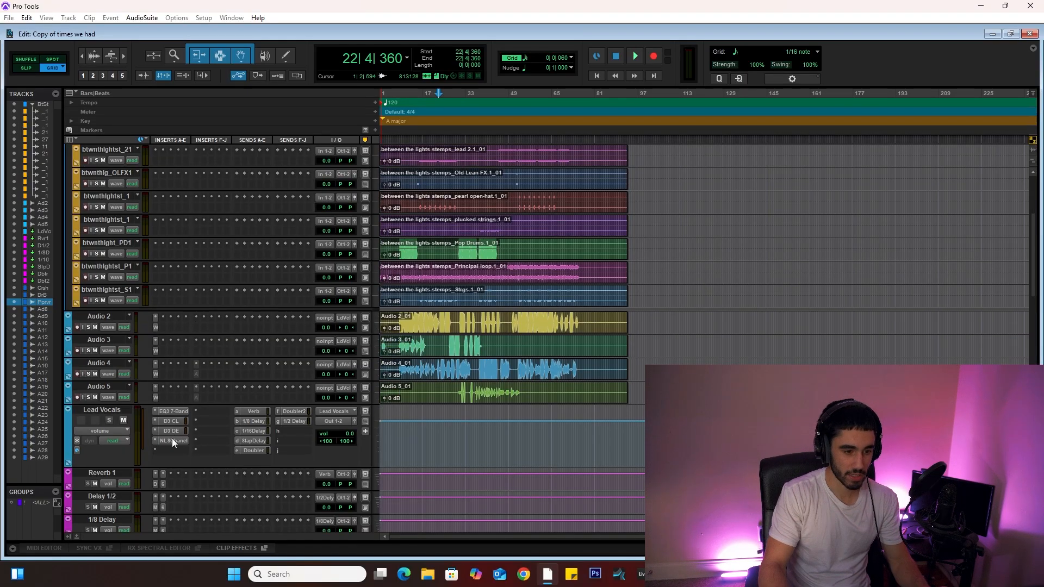
{"action": "scroll", "coordinate": [413, 390], "scroll_direction": "up", "scroll_amount": 7}
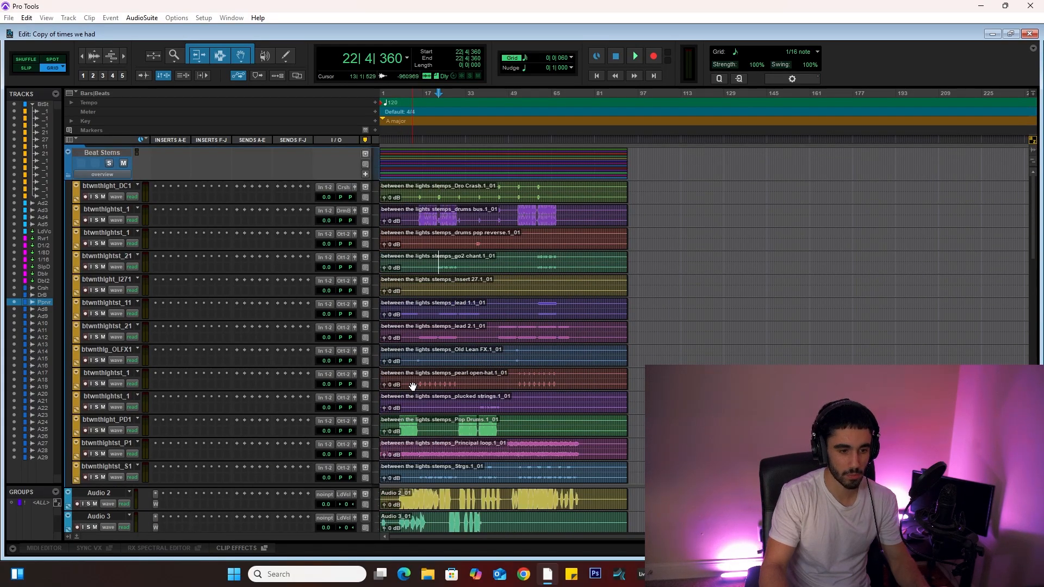
{"action": "scroll", "coordinate": [412, 386], "scroll_direction": "down", "scroll_amount": 5}
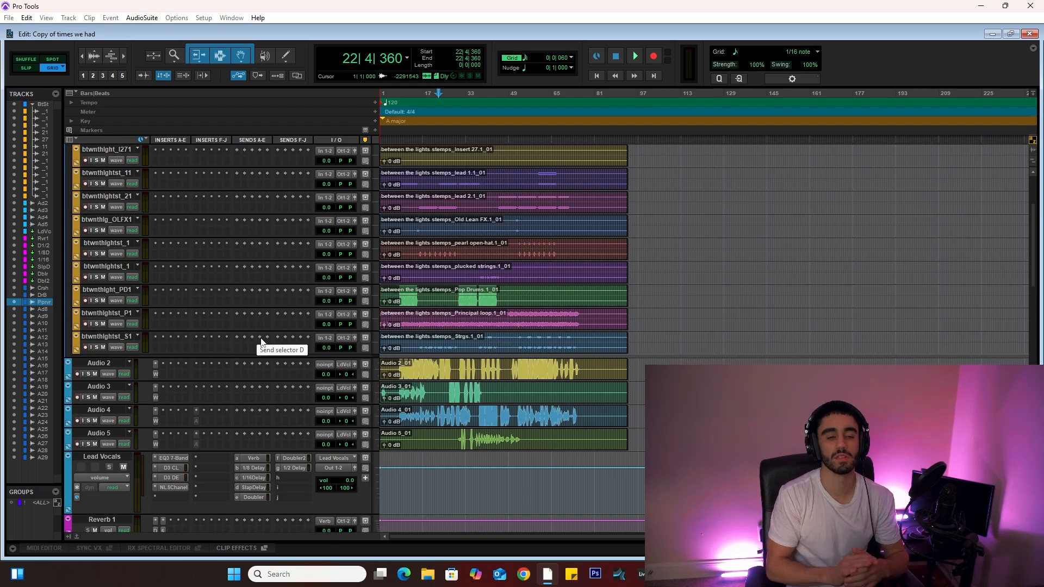
{"action": "scroll", "coordinate": [239, 275], "scroll_direction": "up", "scroll_amount": 5}
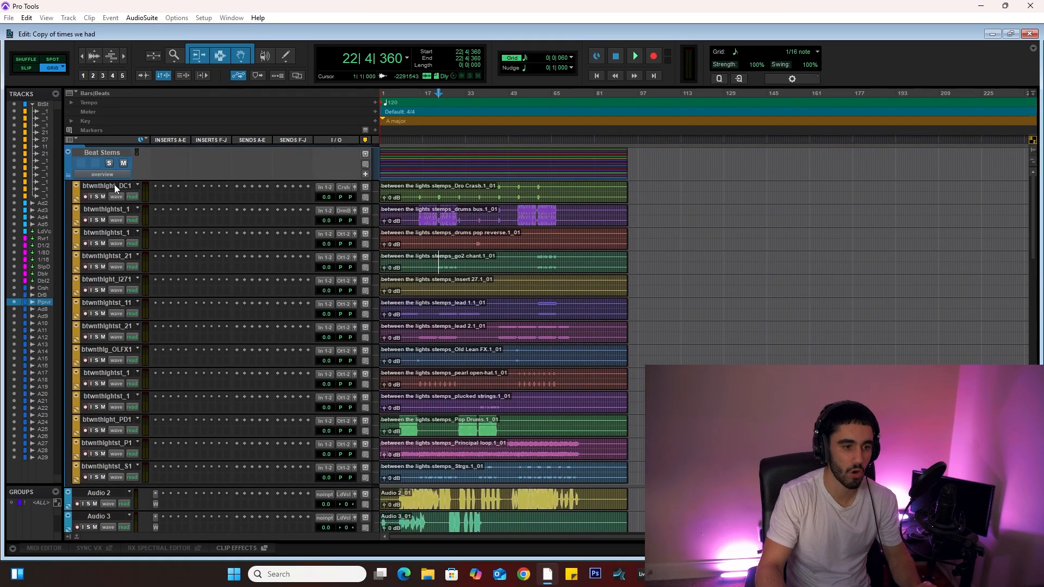
{"action": "scroll", "coordinate": [117, 459], "scroll_direction": "down", "scroll_amount": 8}
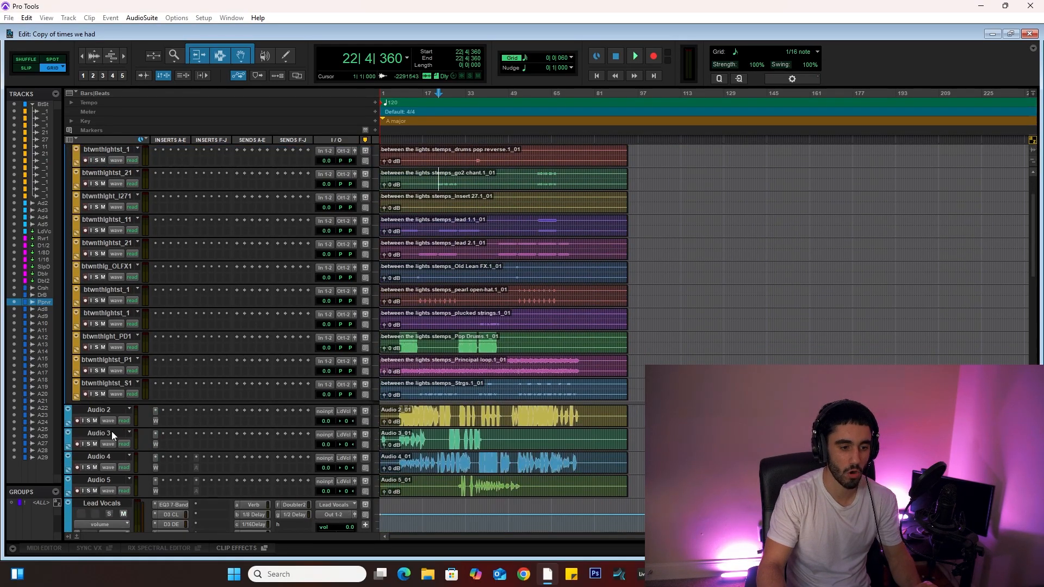
{"action": "left_click", "coordinate": [105, 389]}
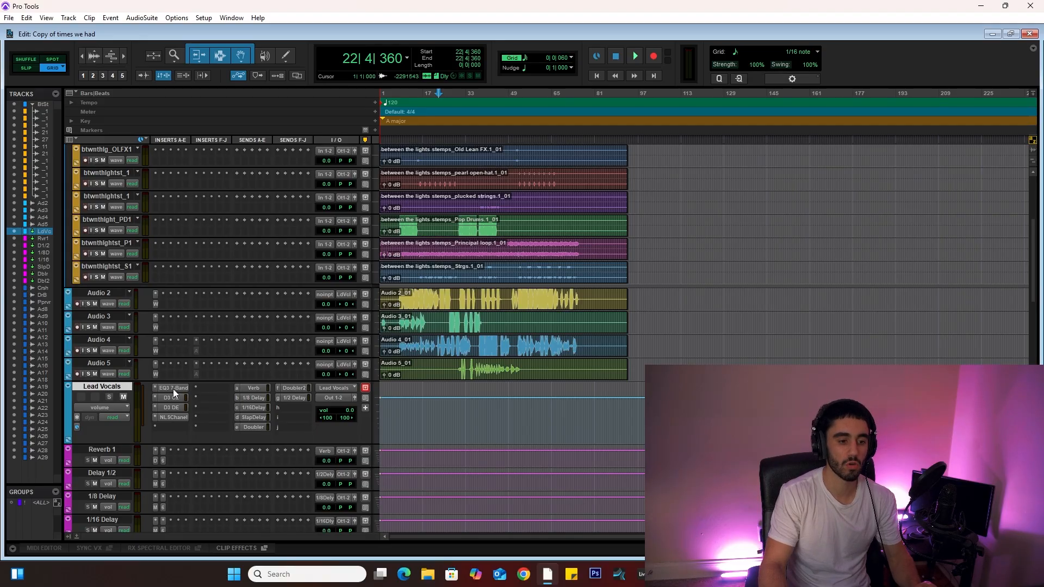
{"action": "scroll", "coordinate": [174, 389], "scroll_direction": "down", "scroll_amount": 12}
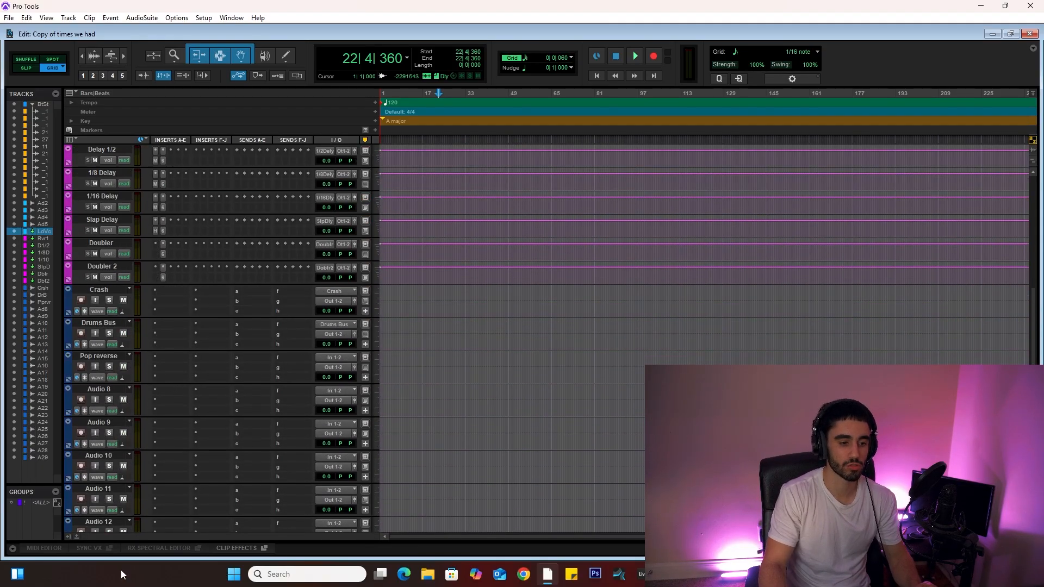
{"action": "scroll", "coordinate": [142, 444], "scroll_direction": "up", "scroll_amount": 7}
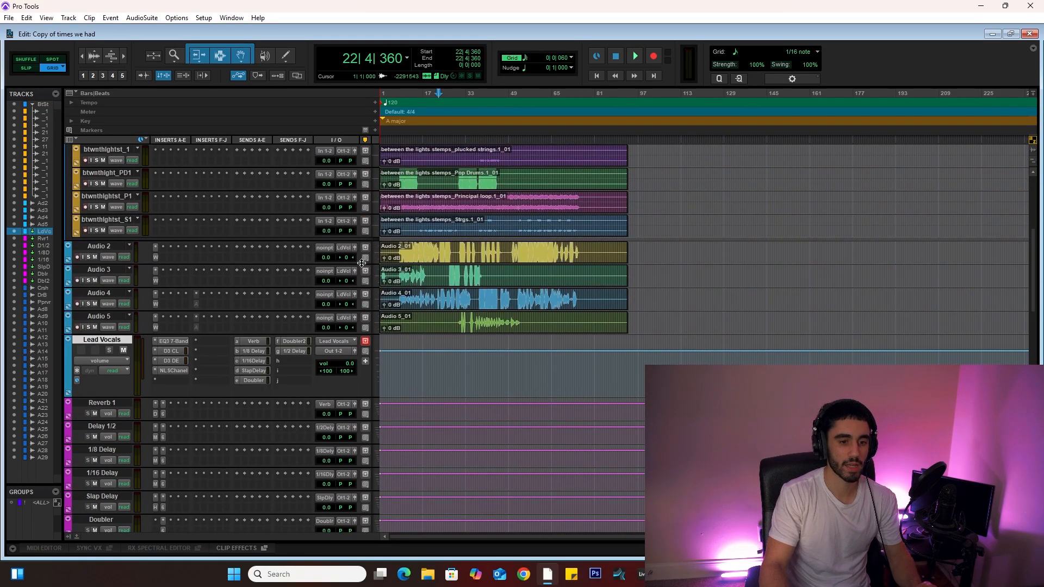
{"action": "scroll", "coordinate": [118, 415], "scroll_direction": "down", "scroll_amount": 3}
{"action": "scroll", "coordinate": [106, 394], "scroll_direction": "down", "scroll_amount": 3}
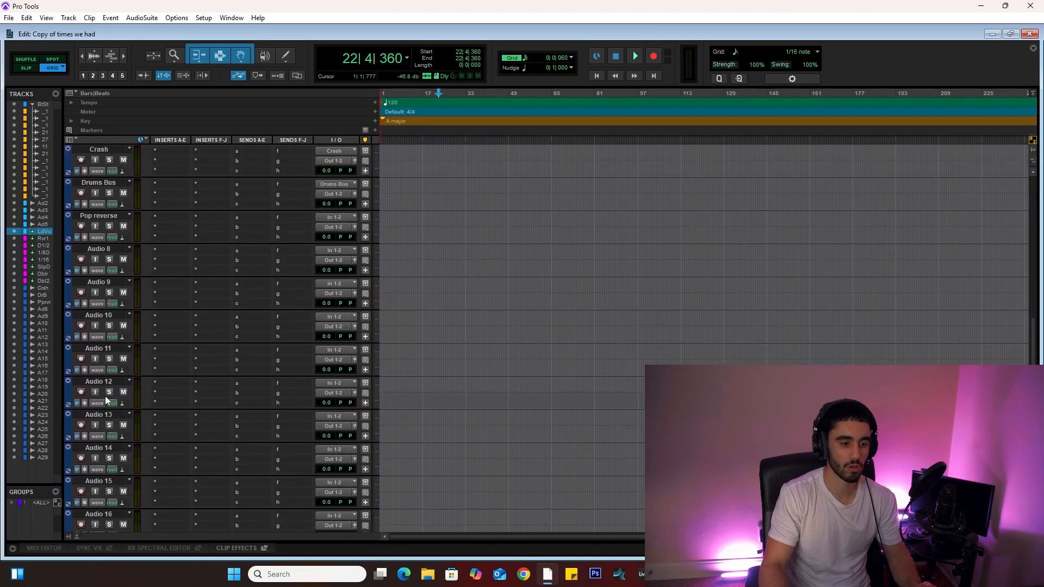
{"action": "scroll", "coordinate": [326, 391], "scroll_direction": "up", "scroll_amount": 5}
{"action": "scroll", "coordinate": [345, 381], "scroll_direction": "up", "scroll_amount": 6}
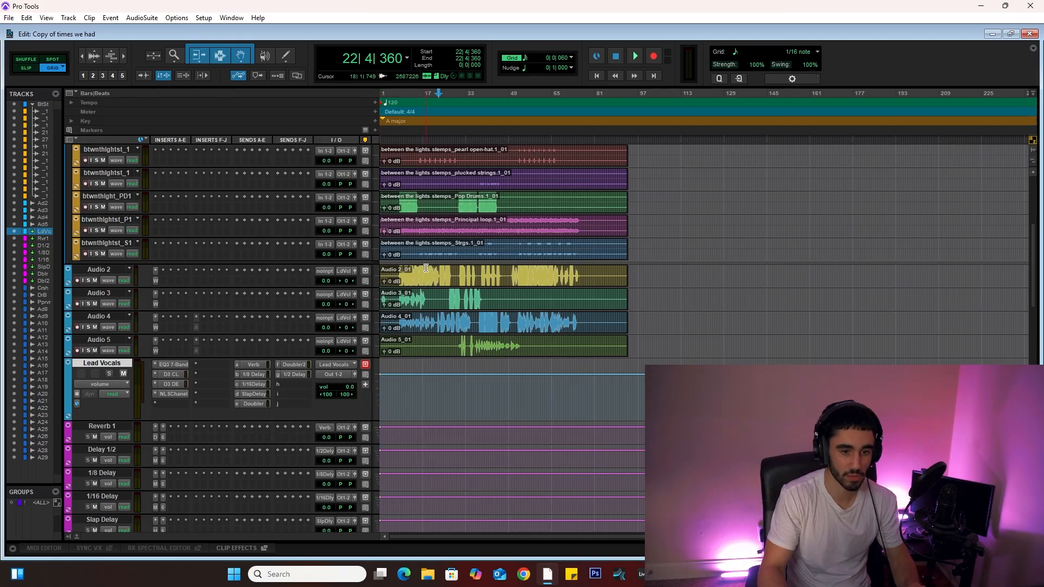
{"action": "scroll", "coordinate": [155, 254], "scroll_direction": "up", "scroll_amount": 10}
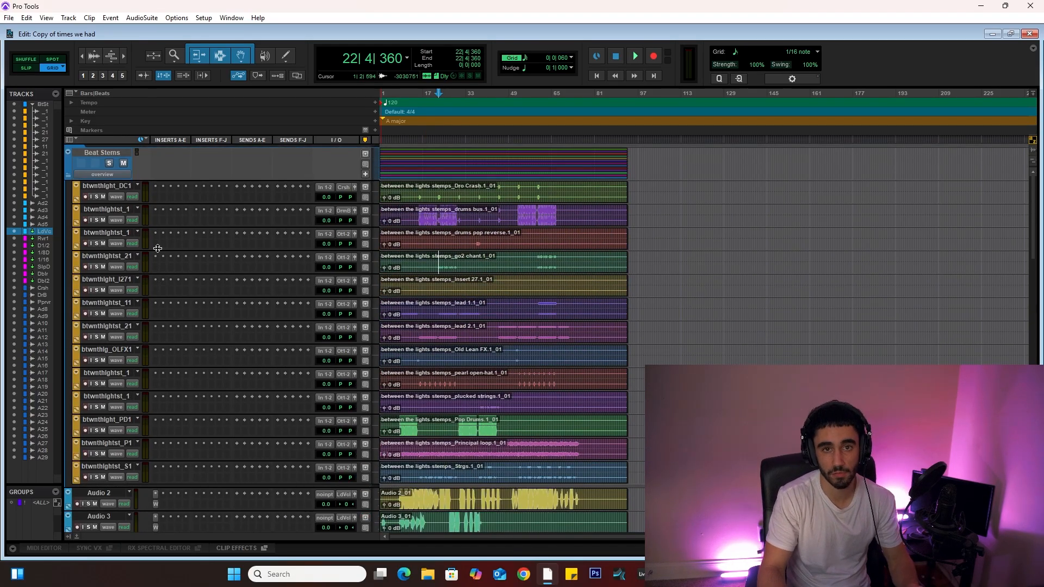
{"action": "scroll", "coordinate": [228, 340], "scroll_direction": "down", "scroll_amount": 15}
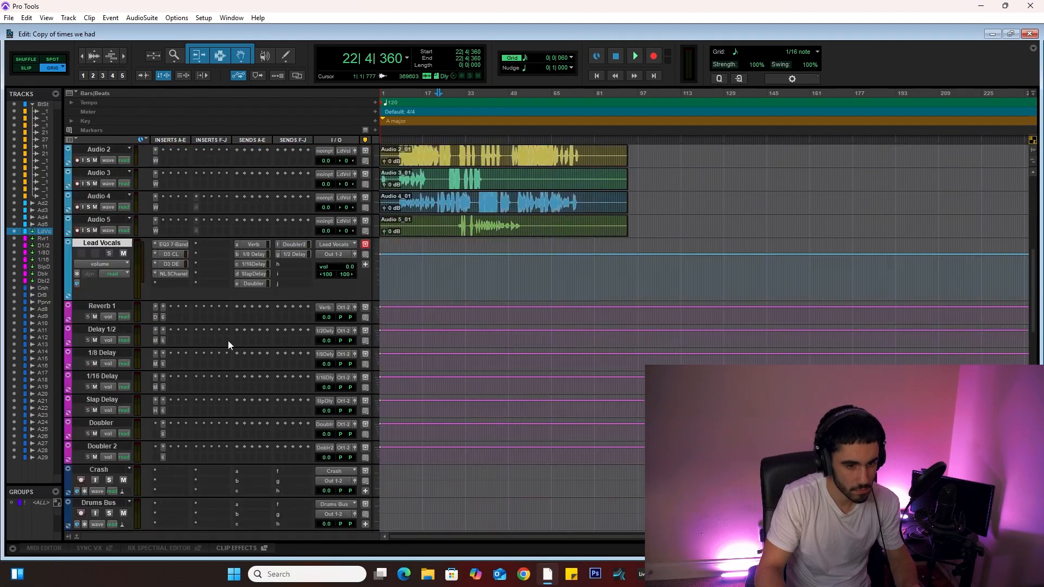
Step: Route the drums pop reverse stem's output to the Pop reverse track
{"action": "scroll", "coordinate": [227, 340], "scroll_direction": "up", "scroll_amount": 15}
{"action": "left_click", "coordinate": [343, 234]}
{"action": "left_click", "coordinate": [441, 293]}
{"action": "scroll", "coordinate": [288, 341], "scroll_direction": "down", "scroll_amount": 15}
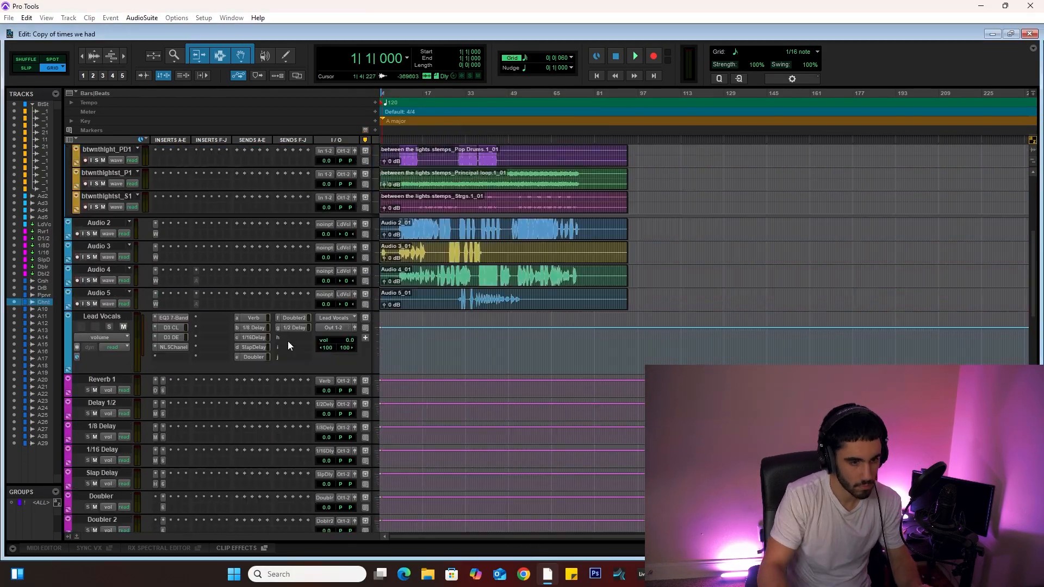
Step: Rename the Audio 8 track Chant and route the go2 chant stem's output to it
{"action": "double_click", "coordinate": [102, 298]}
{"action": "type", "text": "Chant"}
{"action": "scroll", "coordinate": [227, 326], "scroll_direction": "up", "scroll_amount": 20}
{"action": "left_click", "coordinate": [344, 280]}
{"action": "left_click", "coordinate": [435, 384]}
Step: Name the next two tracks Lead 1 and Lead 2 and route the lead 1.1 and lead 2.1 stems to them
{"action": "scroll", "coordinate": [190, 294], "scroll_direction": "down", "scroll_amount": 20}
{"action": "type", "text": "Lead 2"}
{"action": "scroll", "coordinate": [189, 289], "scroll_direction": "up", "scroll_amount": 20}
{"action": "left_click", "coordinate": [107, 267]}
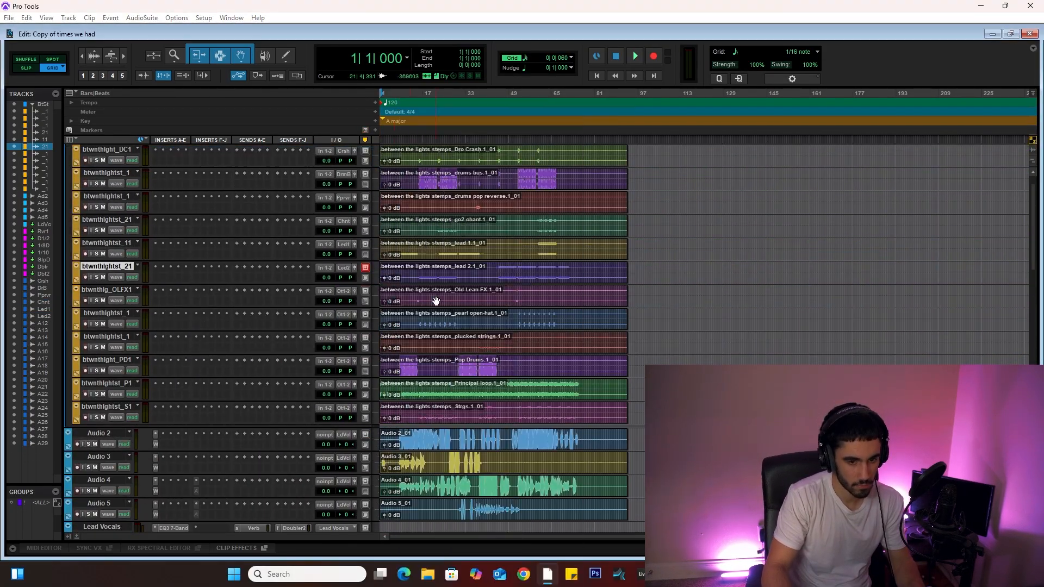
Step: Name the next two tracks Old Lean and Plucked Strings and route the Old Lean FX and plucked strings stems to them
{"action": "scroll", "coordinate": [190, 293], "scroll_direction": "down", "scroll_amount": 20}
{"action": "double_click", "coordinate": [99, 489]}
{"action": "type", "text": "Old Lean"}
{"action": "scroll", "coordinate": [190, 294], "scroll_direction": "up", "scroll_amount": 20}
{"action": "left_click", "coordinate": [107, 290]}
{"action": "type", "text": "Plucked Strings"}
{"action": "scroll", "coordinate": [229, 326], "scroll_direction": "down", "scroll_amount": 20}
Step: Rename the Audio 14 track Pop Drums and route the Pop Drums stem's output to it
{"action": "double_click", "coordinate": [102, 507]}
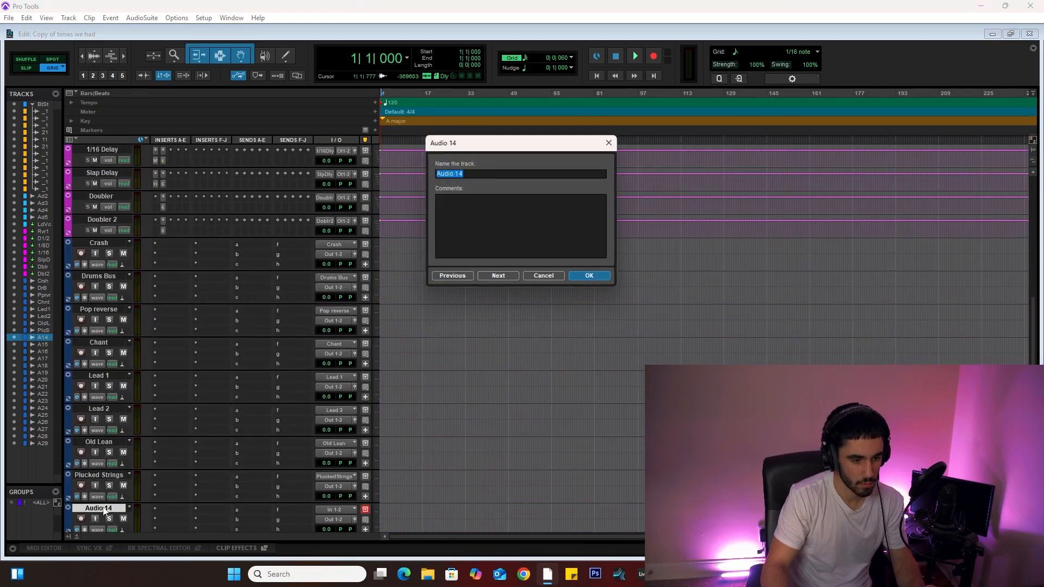
{"action": "type", "text": "Pop Drums"}
{"action": "scroll", "coordinate": [218, 326], "scroll_direction": "up", "scroll_amount": 20}
{"action": "scroll", "coordinate": [217, 326], "scroll_direction": "down", "scroll_amount": 20}
Step: Name the next two tracks Principle Loop and Strgs and route the Principal loop stem to Principle Loop
{"action": "double_click", "coordinate": [102, 447]}
{"action": "type", "text": "Principal Loop"}
{"action": "scroll", "coordinate": [168, 334], "scroll_direction": "up", "scroll_amount": 20}
{"action": "scroll", "coordinate": [217, 326], "scroll_direction": "down", "scroll_amount": 20}
{"action": "double_click", "coordinate": [99, 315]}
{"action": "type", "text": "Strgs"}
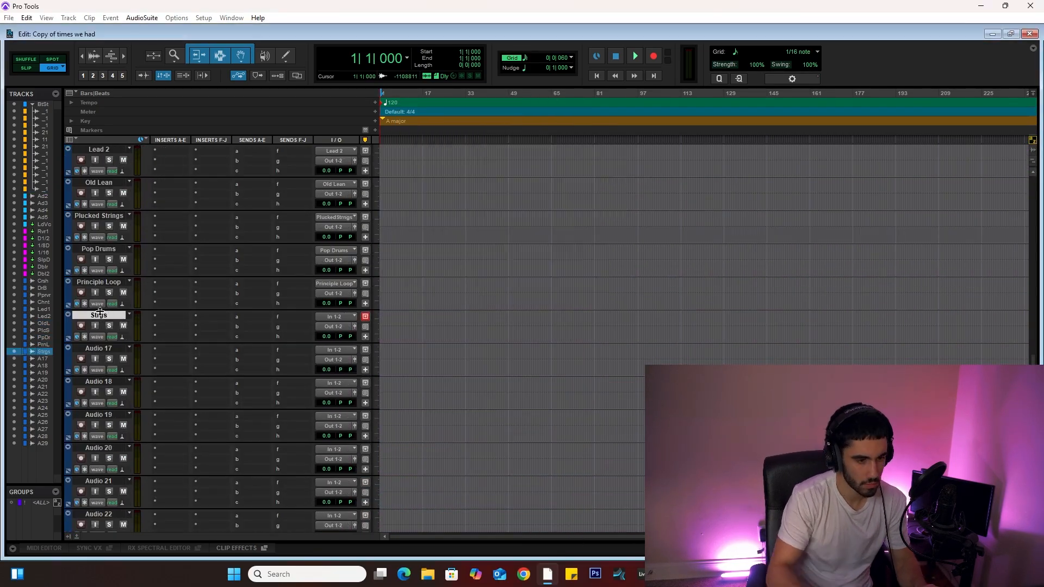
Step: Rename the next two tracks Lead vox 1 and lead vox 2
{"action": "scroll", "coordinate": [218, 305], "scroll_direction": "up", "scroll_amount": 20}
{"action": "left_click", "coordinate": [114, 294]}
{"action": "type", "text": "Lead vox 1"}
{"action": "double_click", "coordinate": [99, 415]}
{"action": "type", "text": "lead vox 2"}
Step: Rename the following three tracks lead vox 3, lead vox 4 and lead vox bus
{"action": "double_click", "coordinate": [103, 381]}
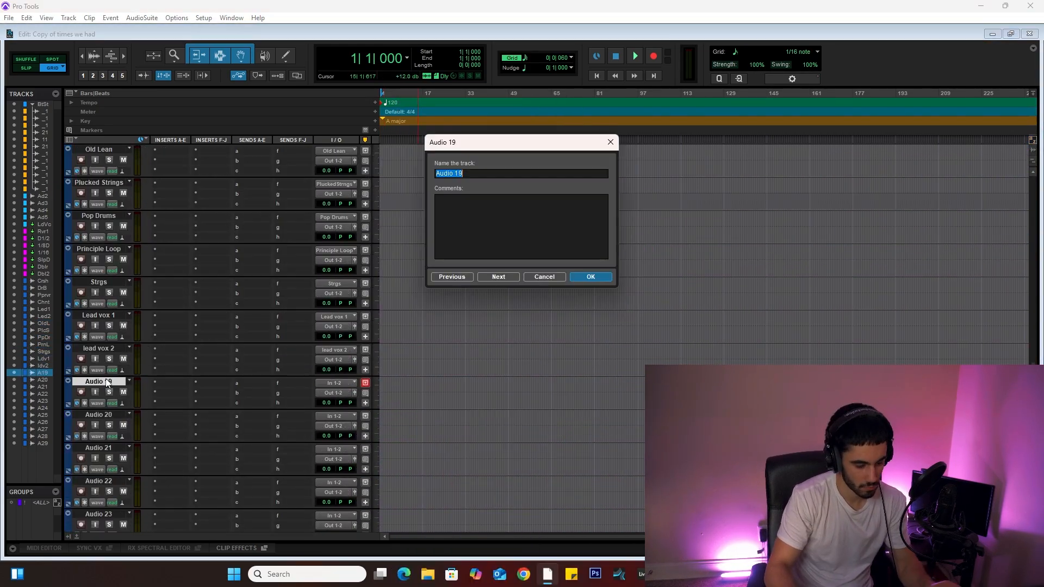
{"action": "type", "text": "lead vox 3"}
{"action": "left_click", "coordinate": [345, 294]}
{"action": "type", "text": "lead vox 4lead vox bus"}
{"action": "left_click", "coordinate": [333, 328]}
{"action": "mouse_move", "coordinate": [348, 384]}
{"action": "left_click", "coordinate": [420, 469]}
{"action": "scroll", "coordinate": [217, 326], "scroll_direction": "down", "scroll_amount": 20}
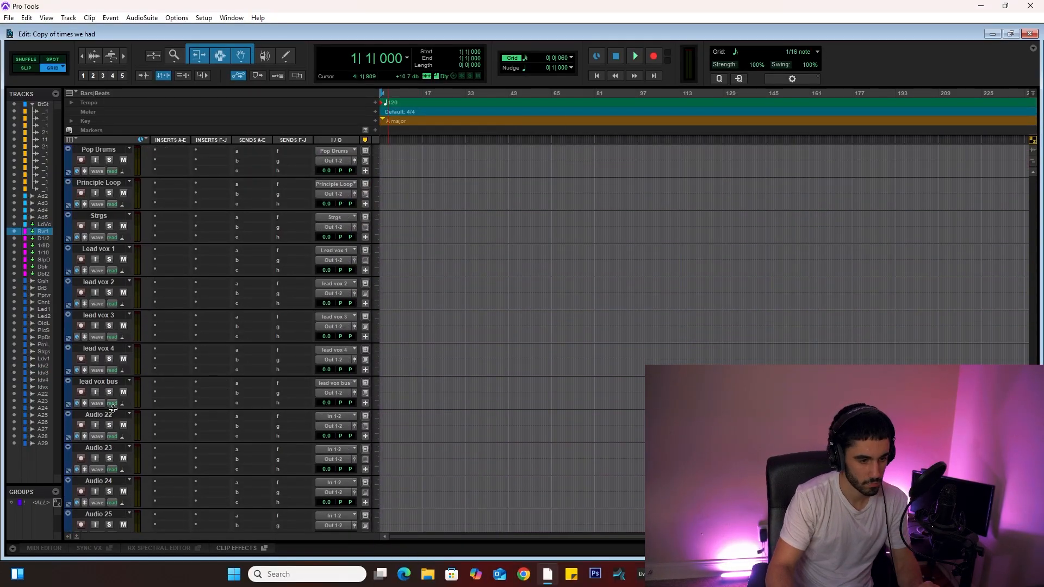
Step: Rename the next two tracks Reverb and Delay fx
{"action": "double_click", "coordinate": [98, 414]}
{"action": "type", "text": "Delay"}
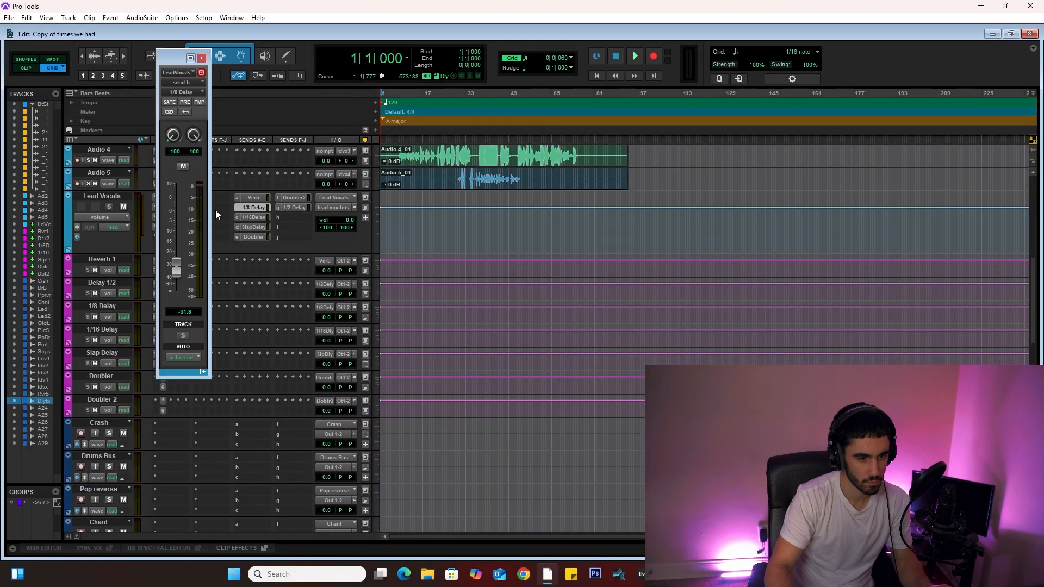
{"action": "scroll", "coordinate": [216, 210], "scroll_direction": "down", "scroll_amount": 5}
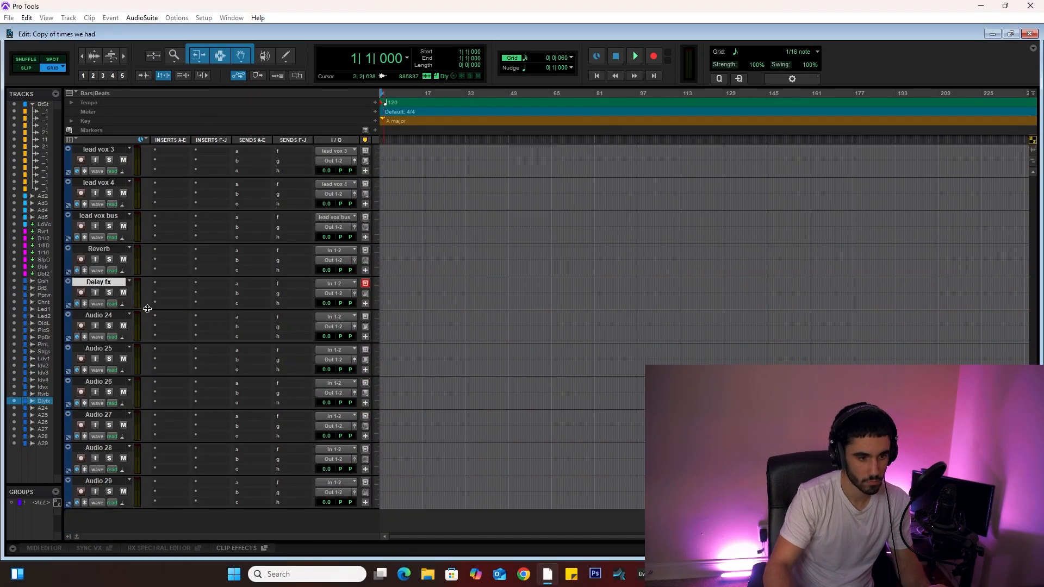
Step: Delete the remaining unused tracks Audio 24 through Audio 29
{"action": "scroll", "coordinate": [254, 289], "scroll_direction": "up", "scroll_amount": 5}
{"action": "left_click", "coordinate": [104, 259]}
{"action": "right_click", "coordinate": [103, 260]}
{"action": "scroll", "coordinate": [342, 239], "scroll_direction": "down", "scroll_amount": 15}
{"action": "left_click", "coordinate": [124, 258]}
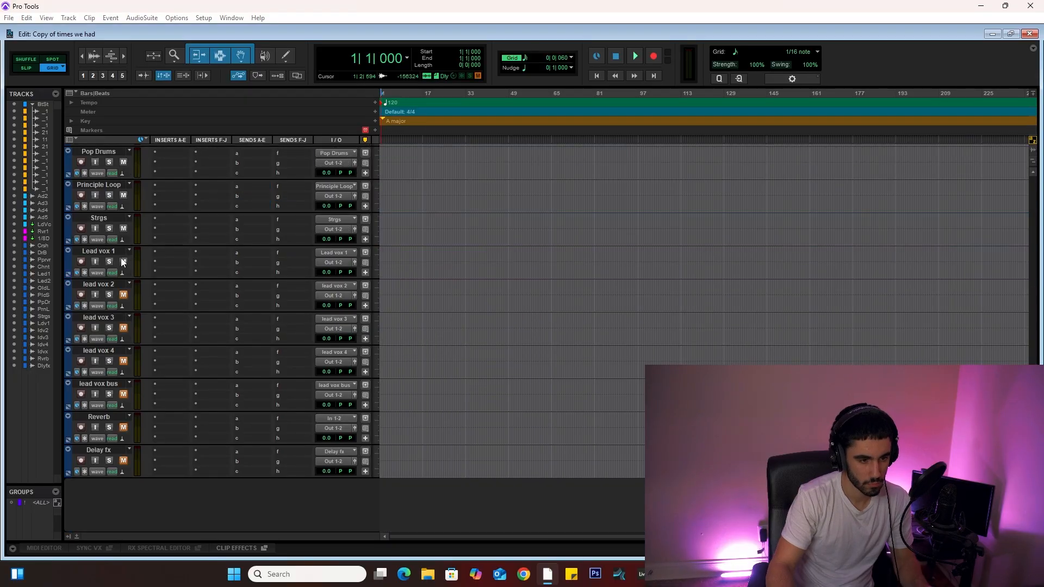